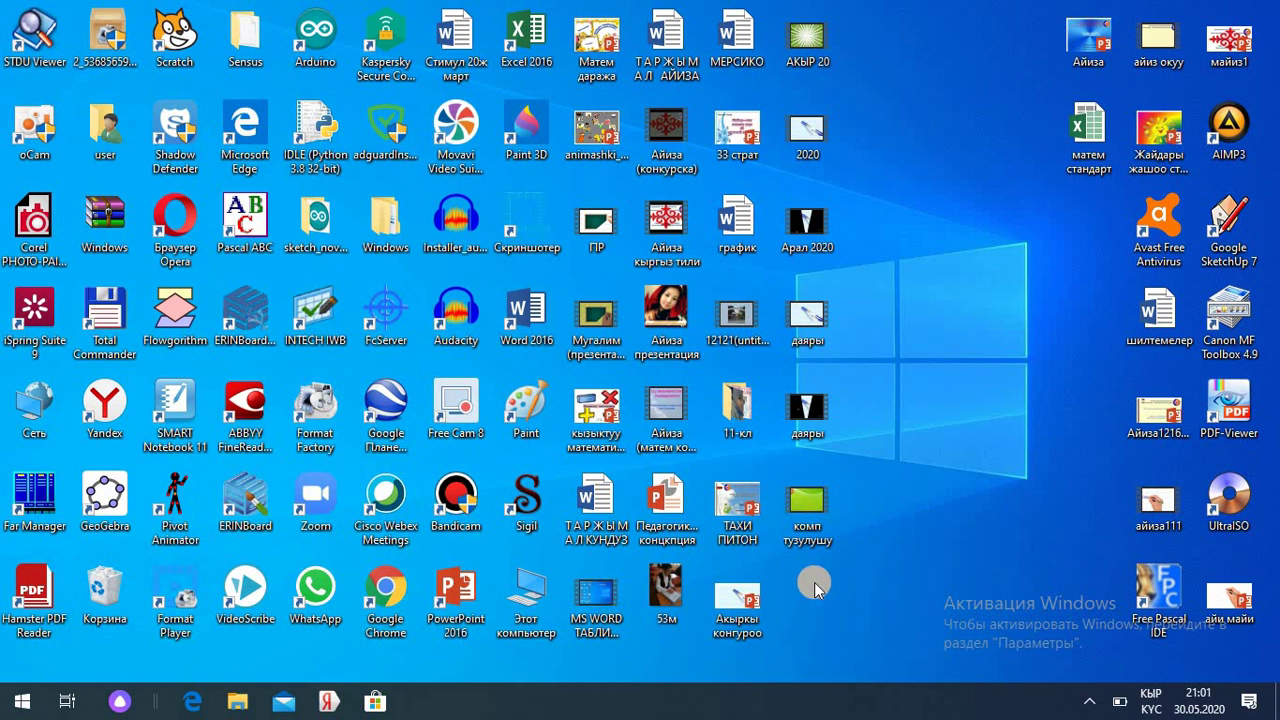
Open the Yandex browser and close the hi.ru and Format Factory pages, leaving only the search results
double_click(106, 410)
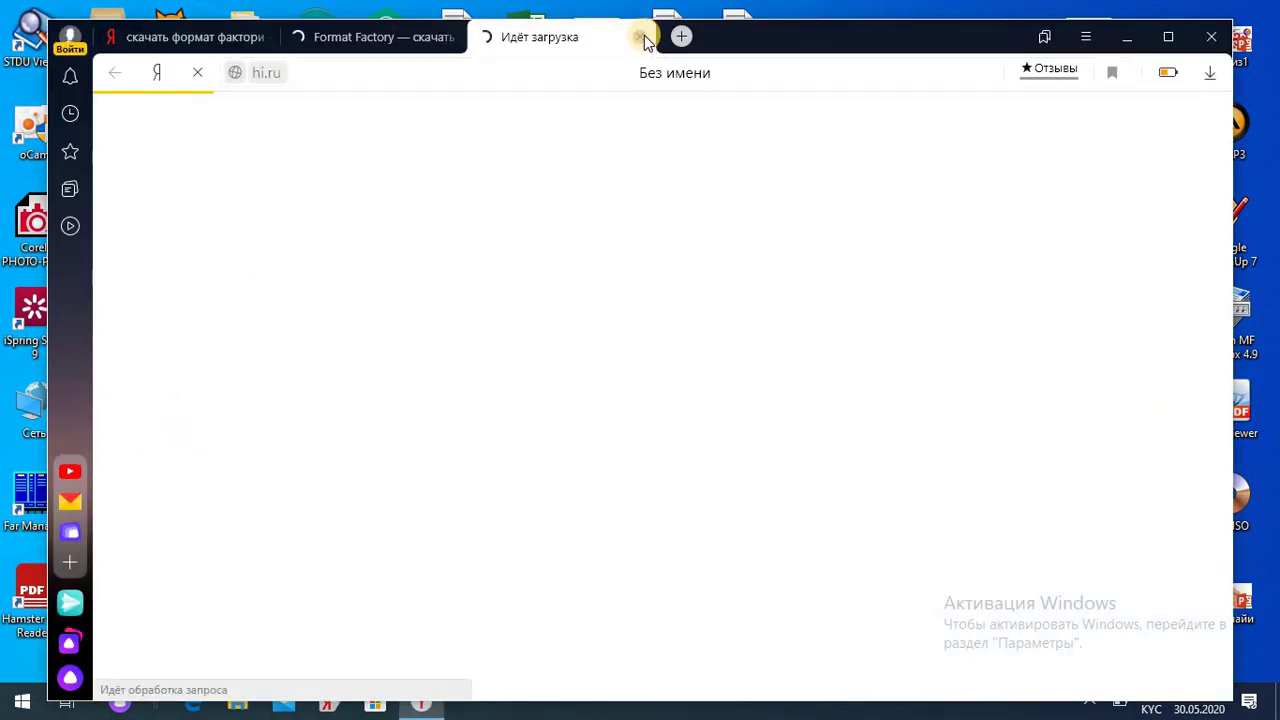
click(640, 38)
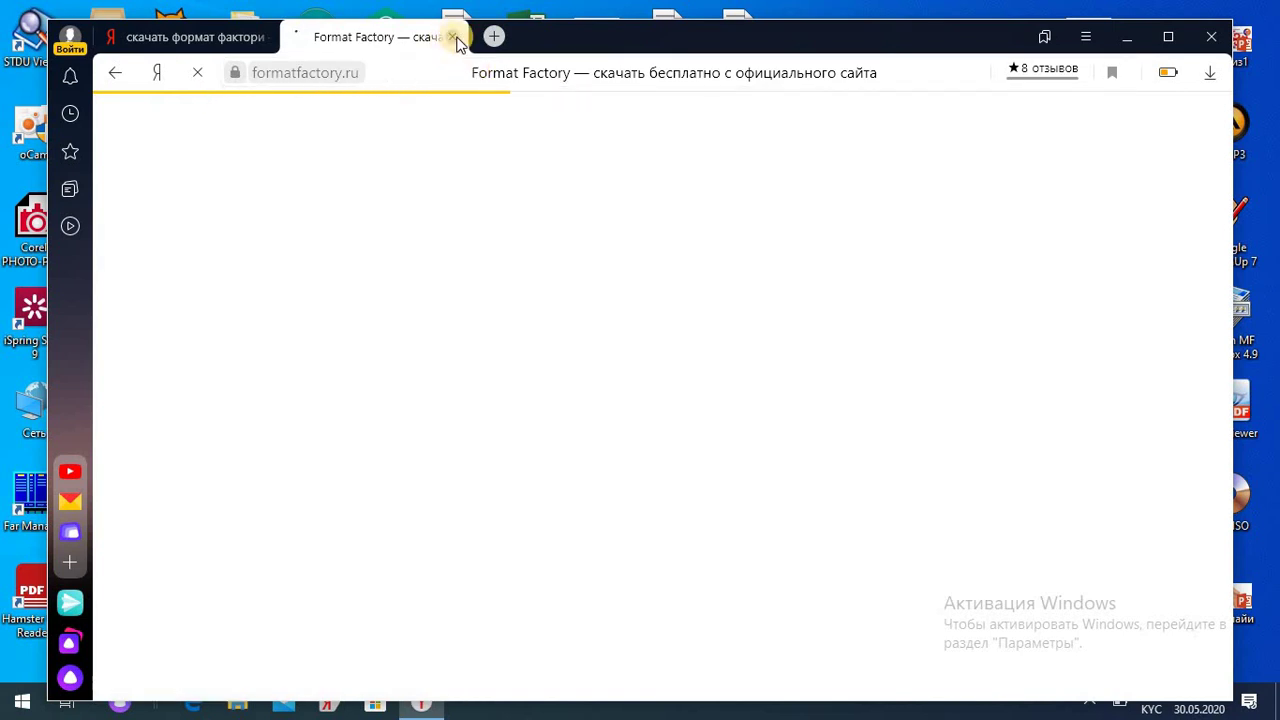
click(450, 38)
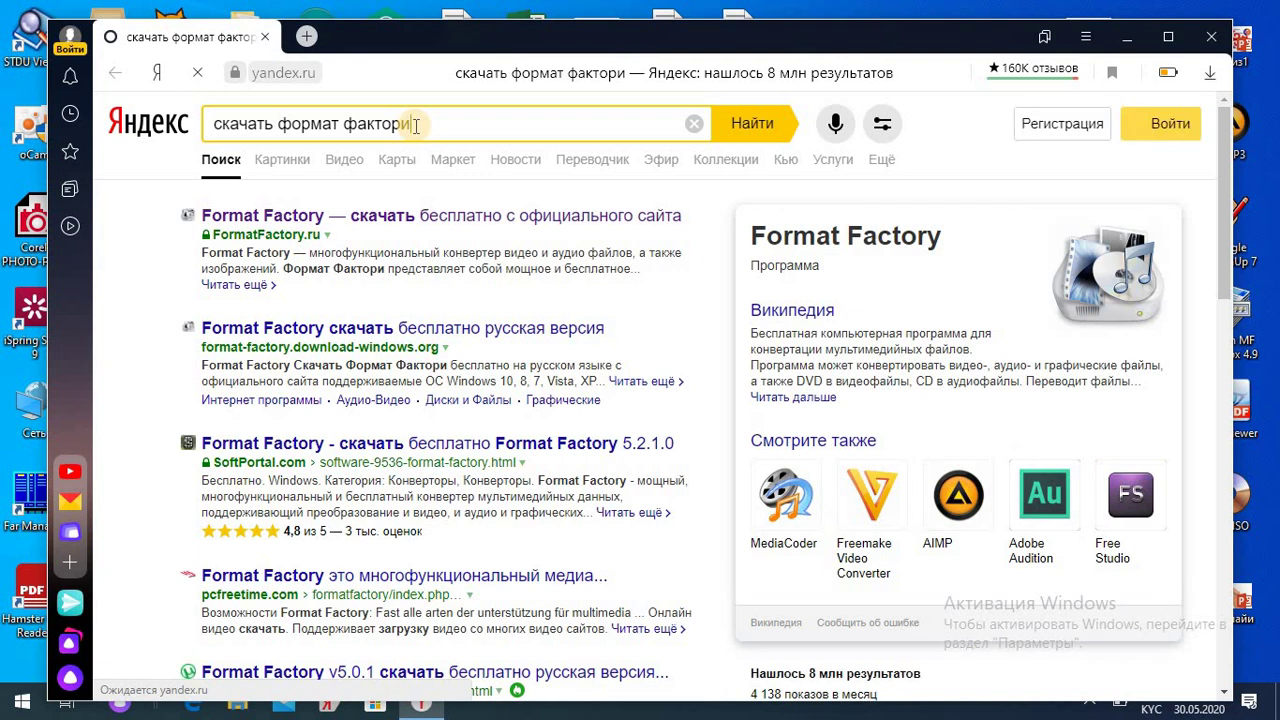
Search for "скачать формат фактори для виндовс 10" and open the FormatFactory.ru official site result
click(415, 125)
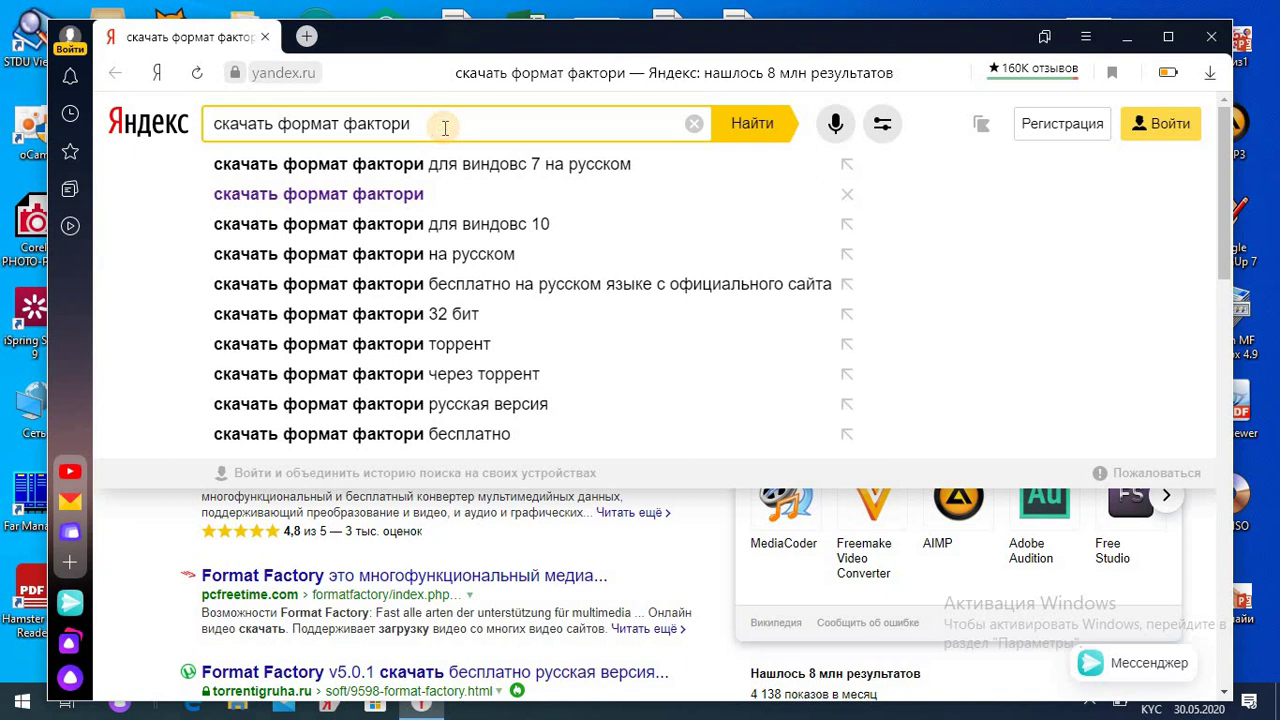
click(490, 225)
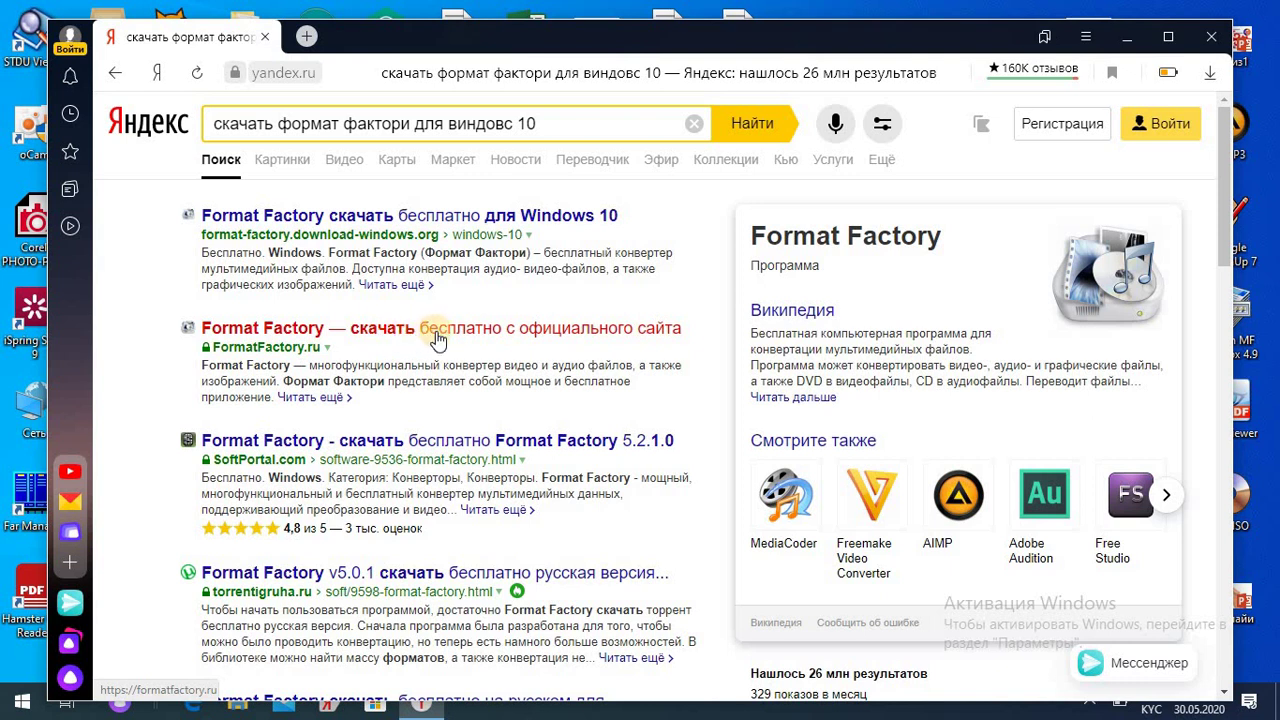
click(424, 335)
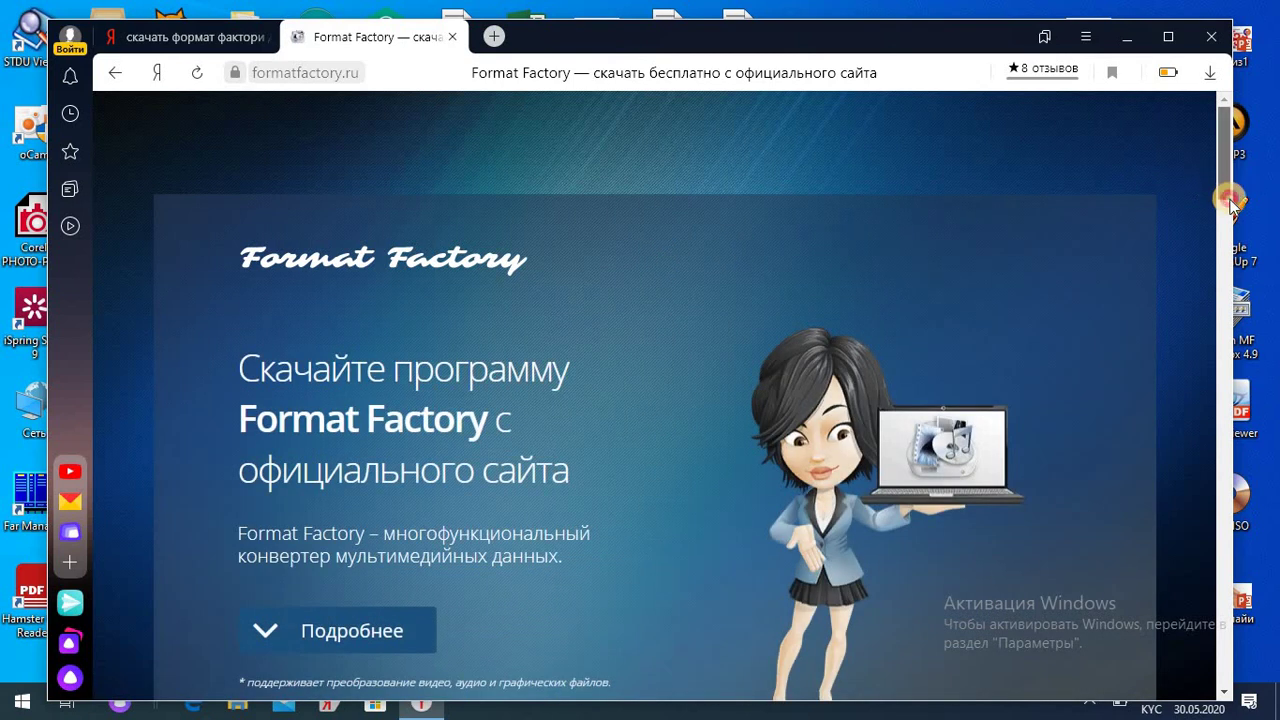
Download the Format Factory + Portable package as the formatfactory ZIP archive into Загрузки, and close the browser
mouse_move(1222, 183)
mouse_down()
mouse_move(1238, 278)
mouse_move(1235, 415)
mouse_move(1220, 198)
mouse_up()
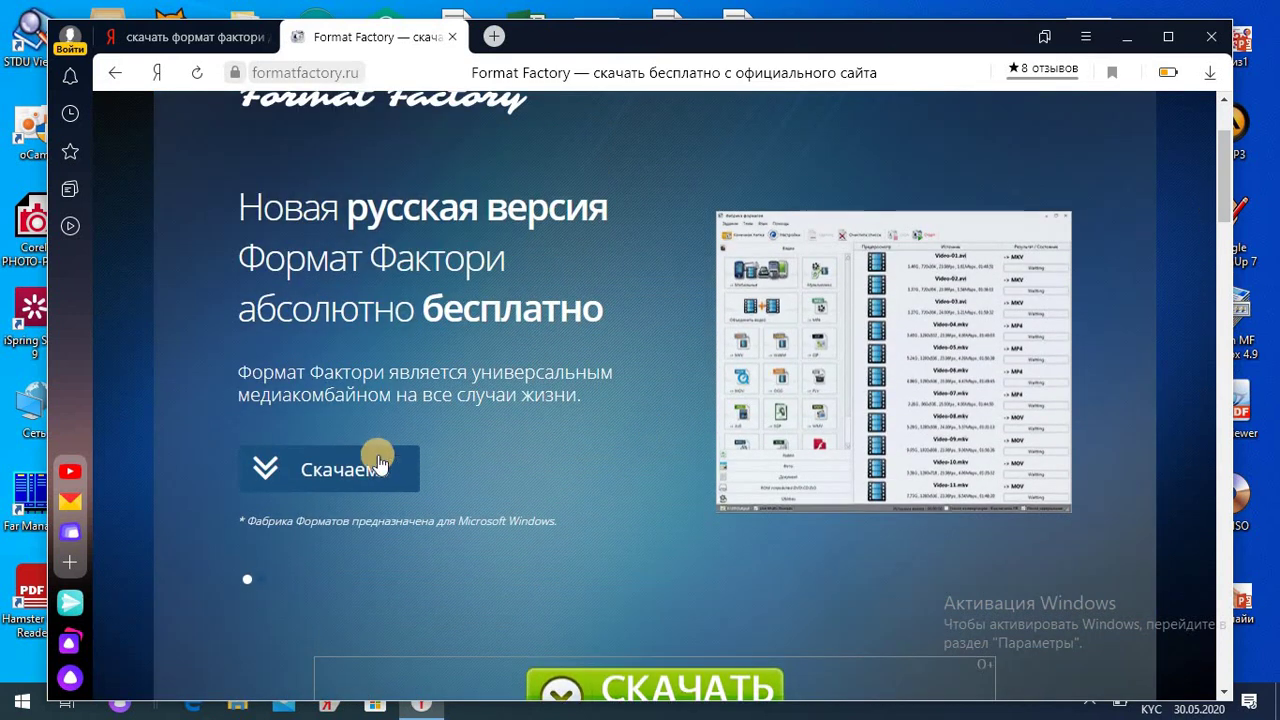
click(353, 474)
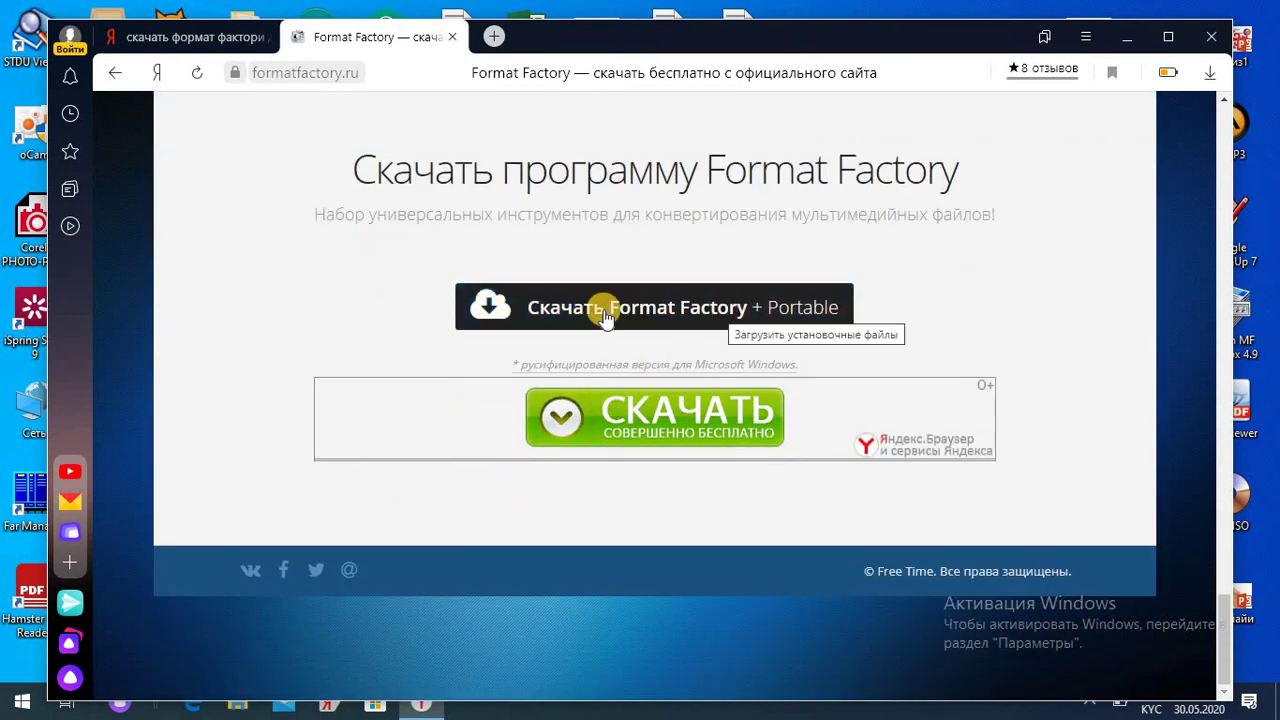
click(673, 309)
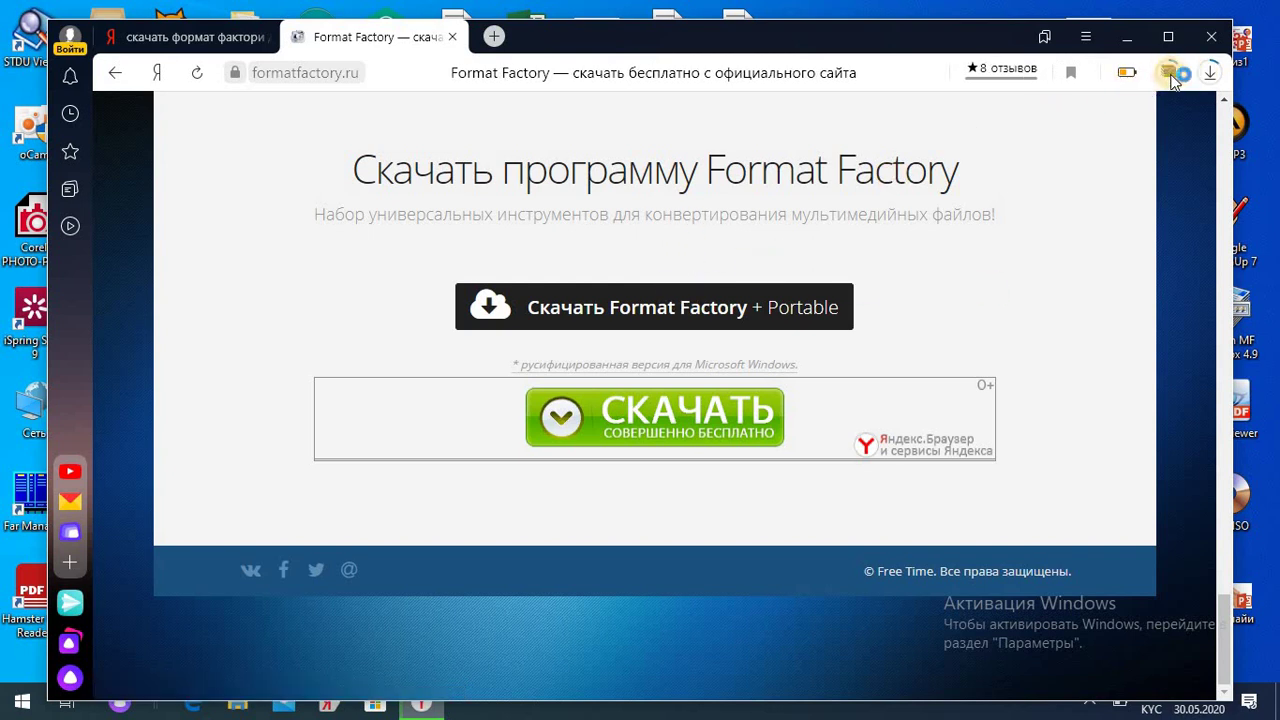
click(1172, 76)
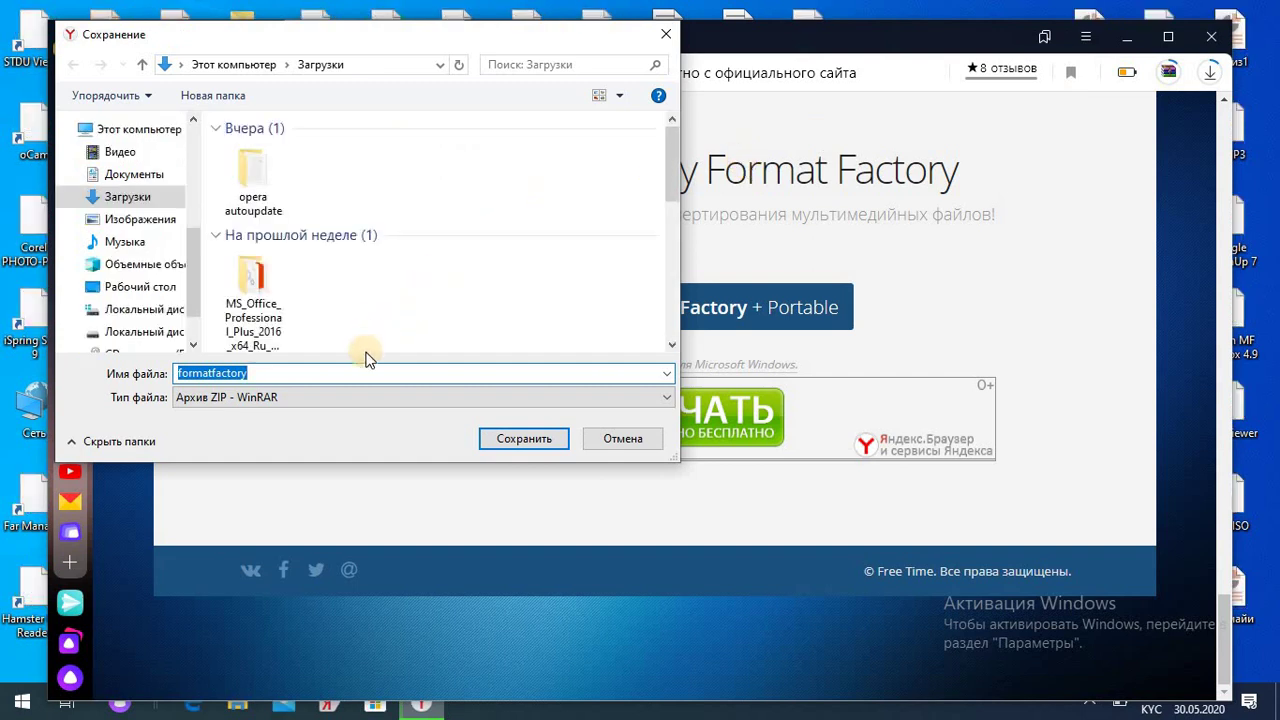
click(524, 446)
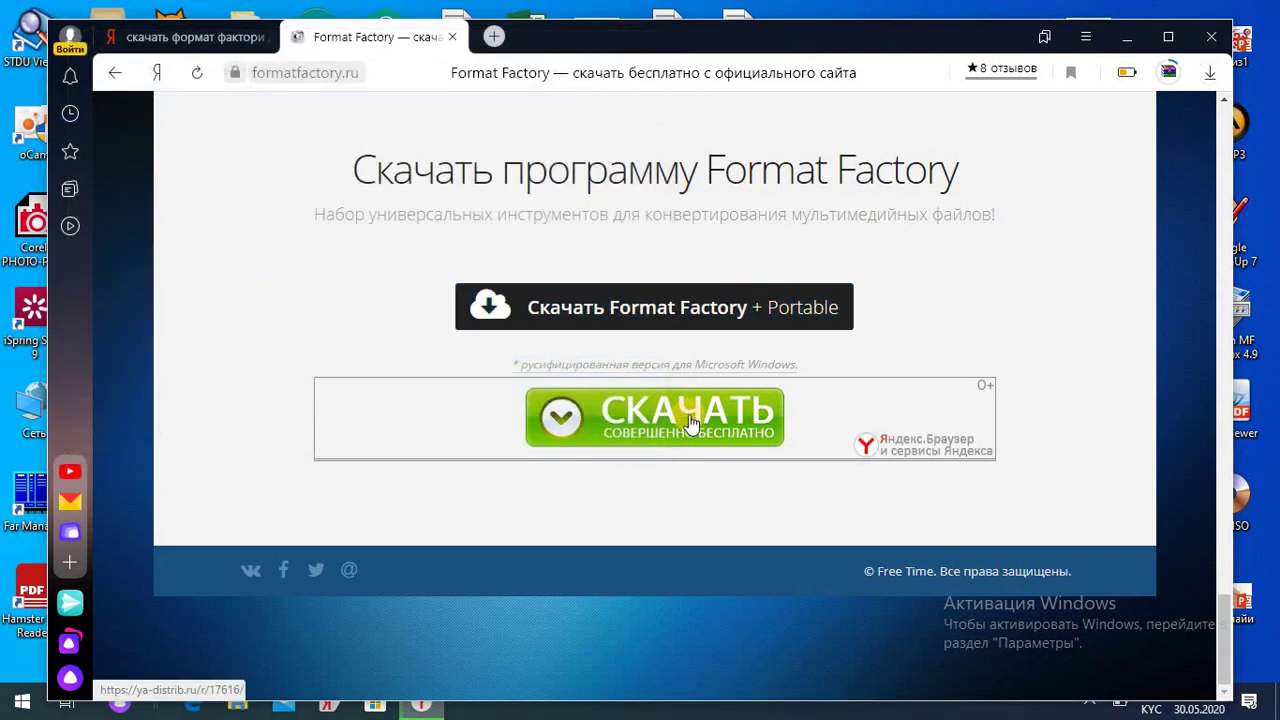
click(1213, 38)
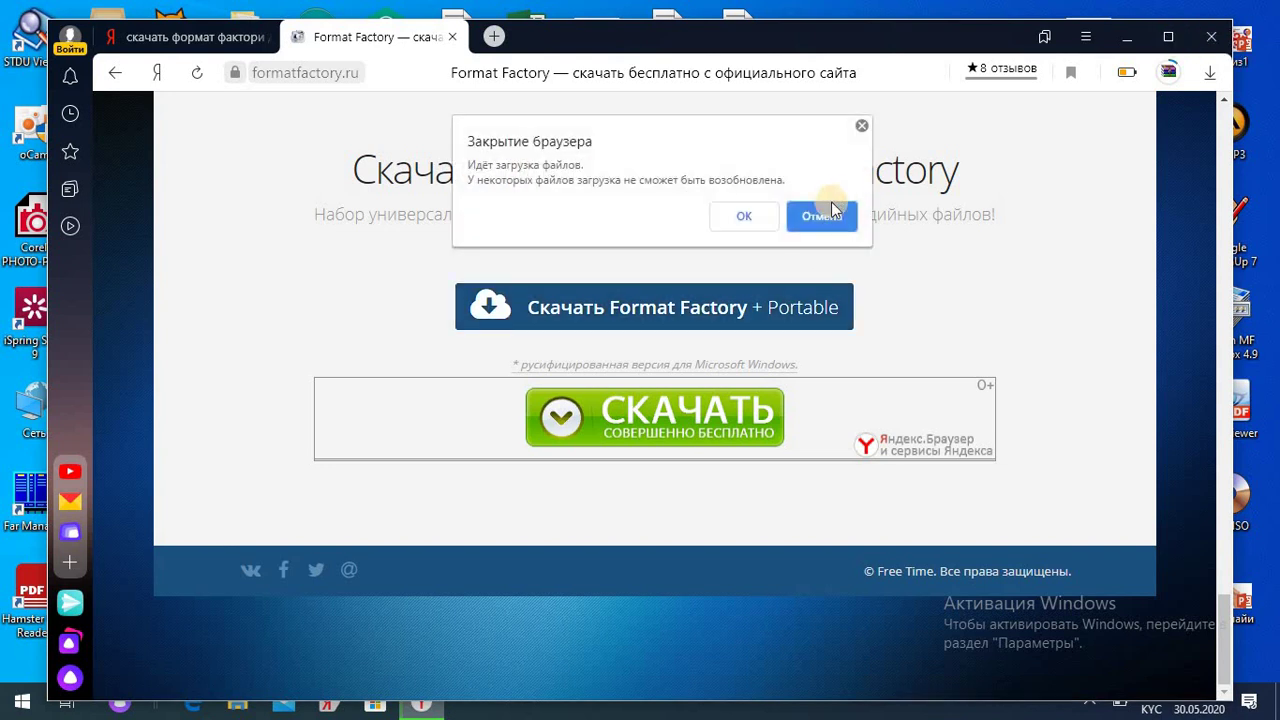
click(745, 217)
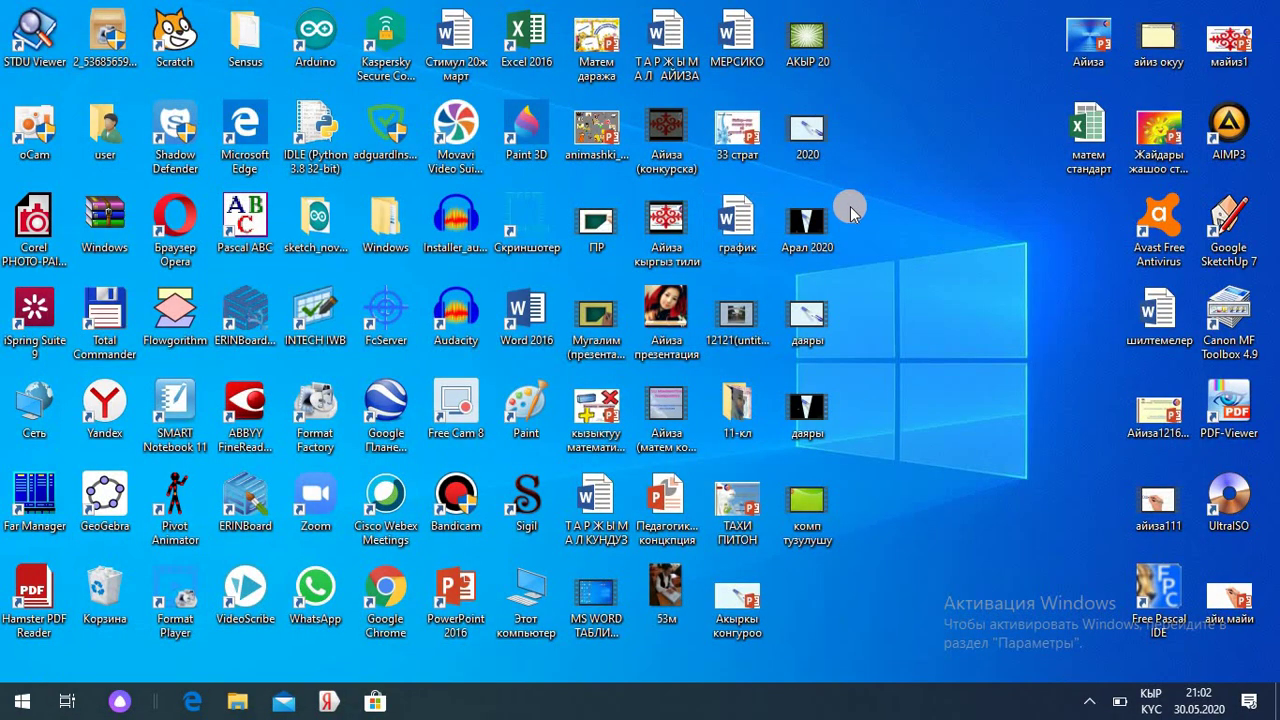
Check the Загрузки folder in Этот компьютер for the downloaded archive, then close the window
click(520, 605)
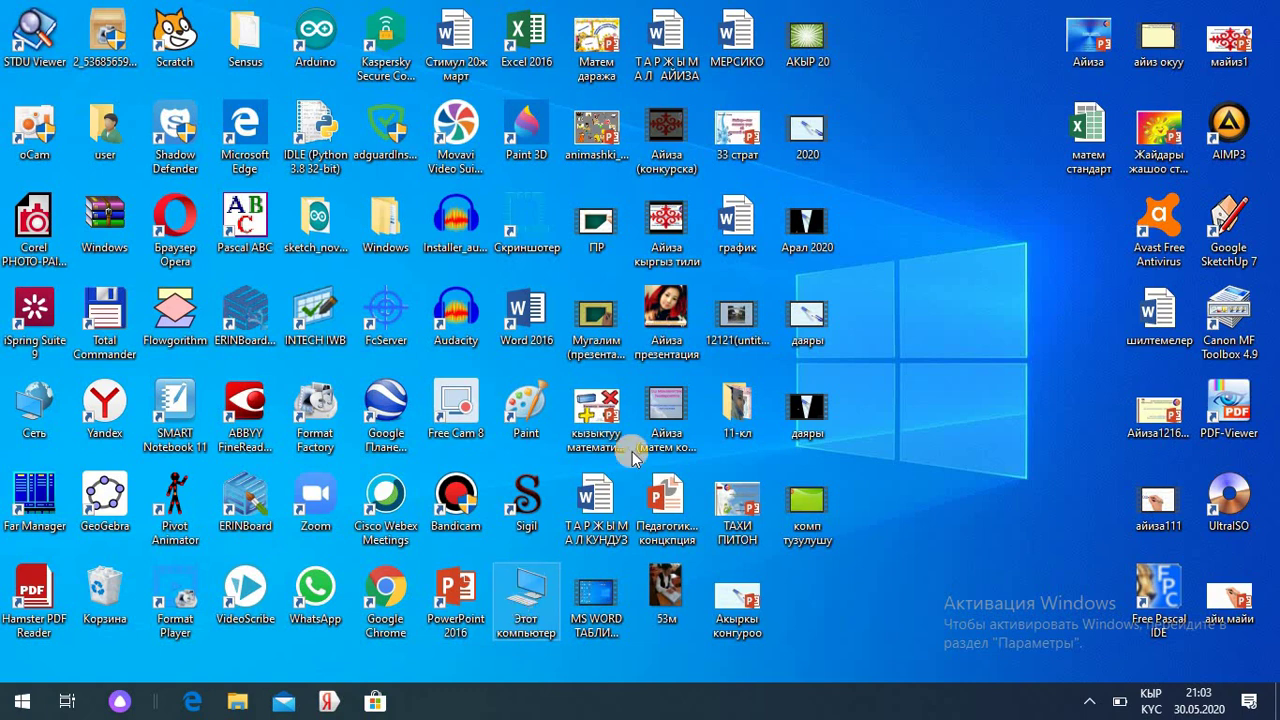
key(Return)
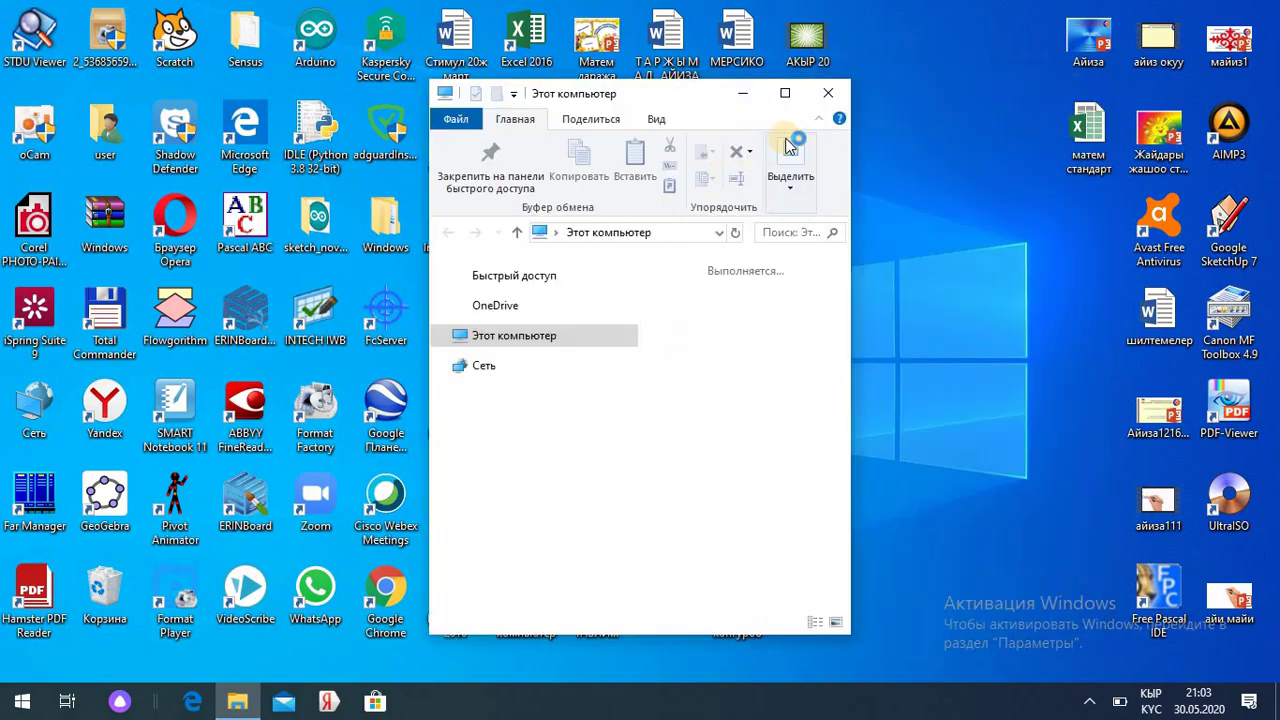
click(786, 92)
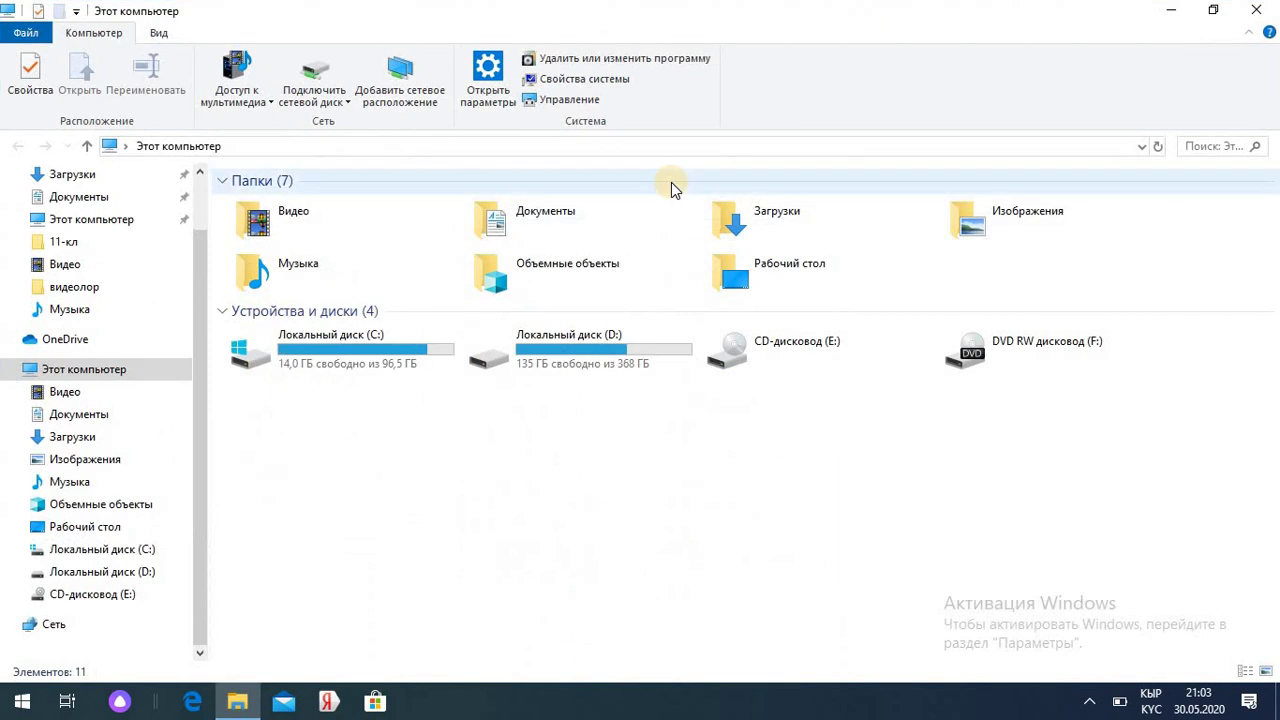
double_click(772, 216)
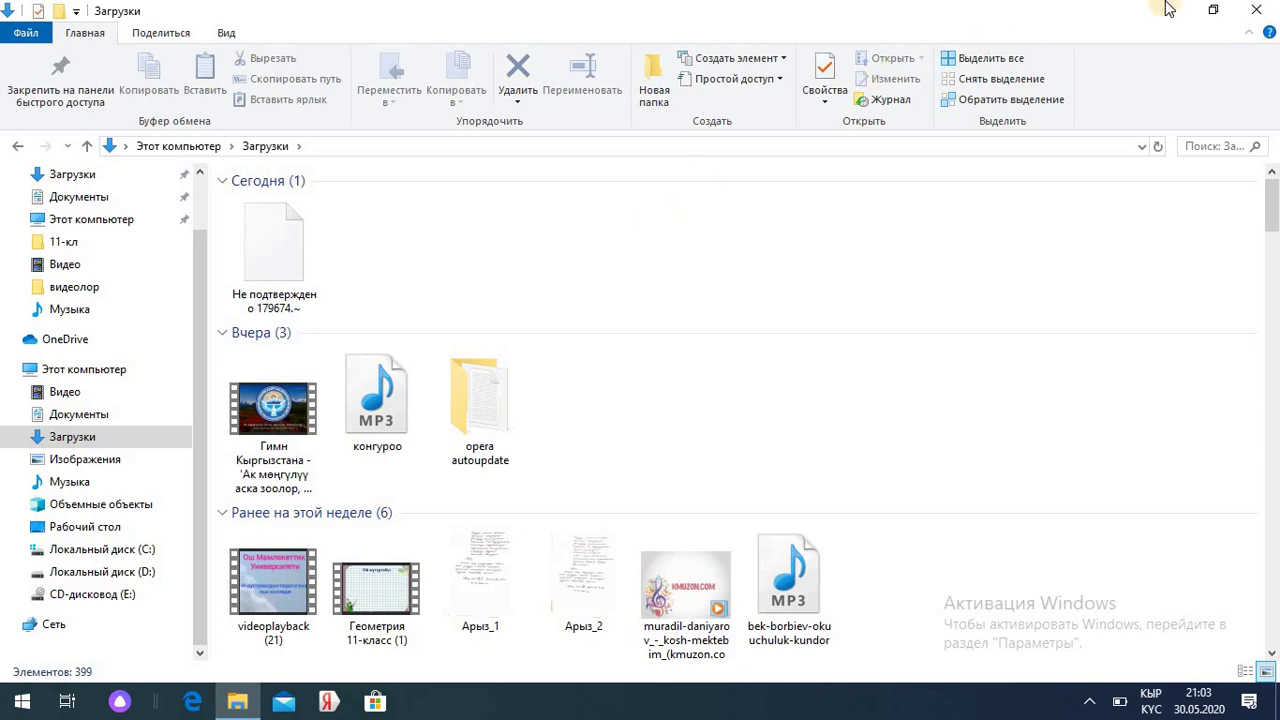
click(1255, 12)
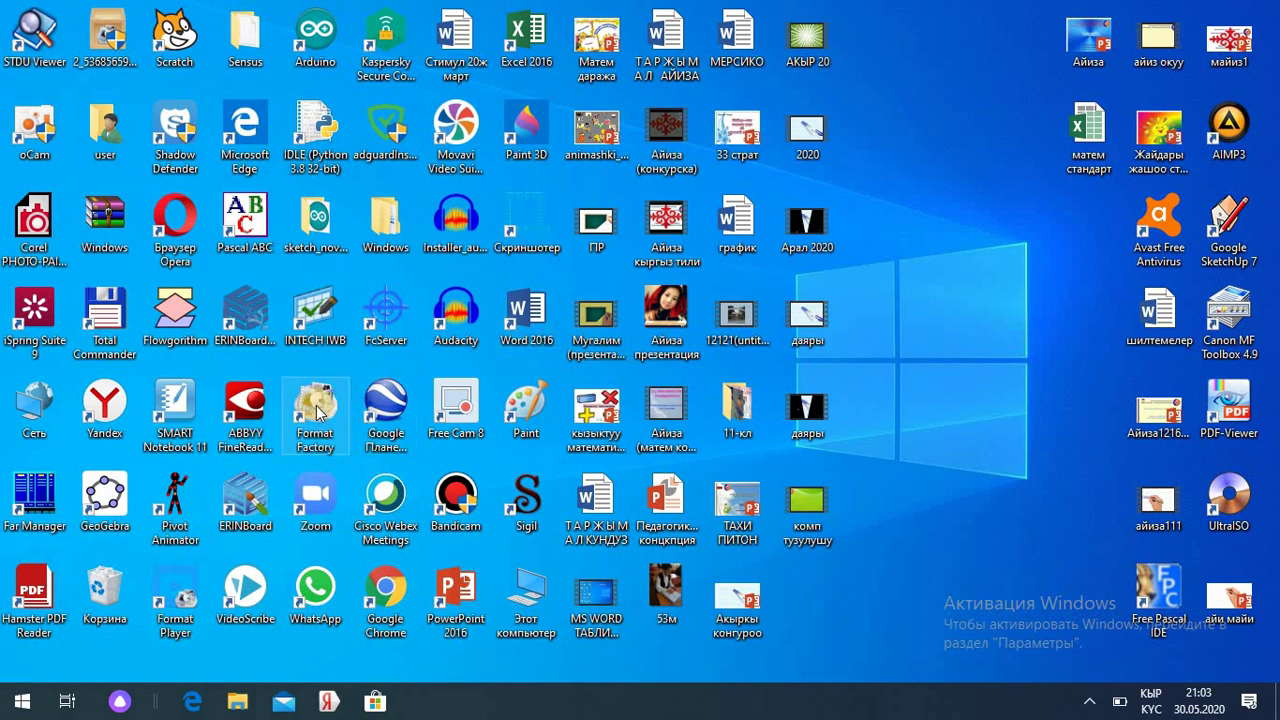
Move the Format Factory shortcut to an empty area of the desktop and launch the program from it
drag(318, 410, 950, 168)
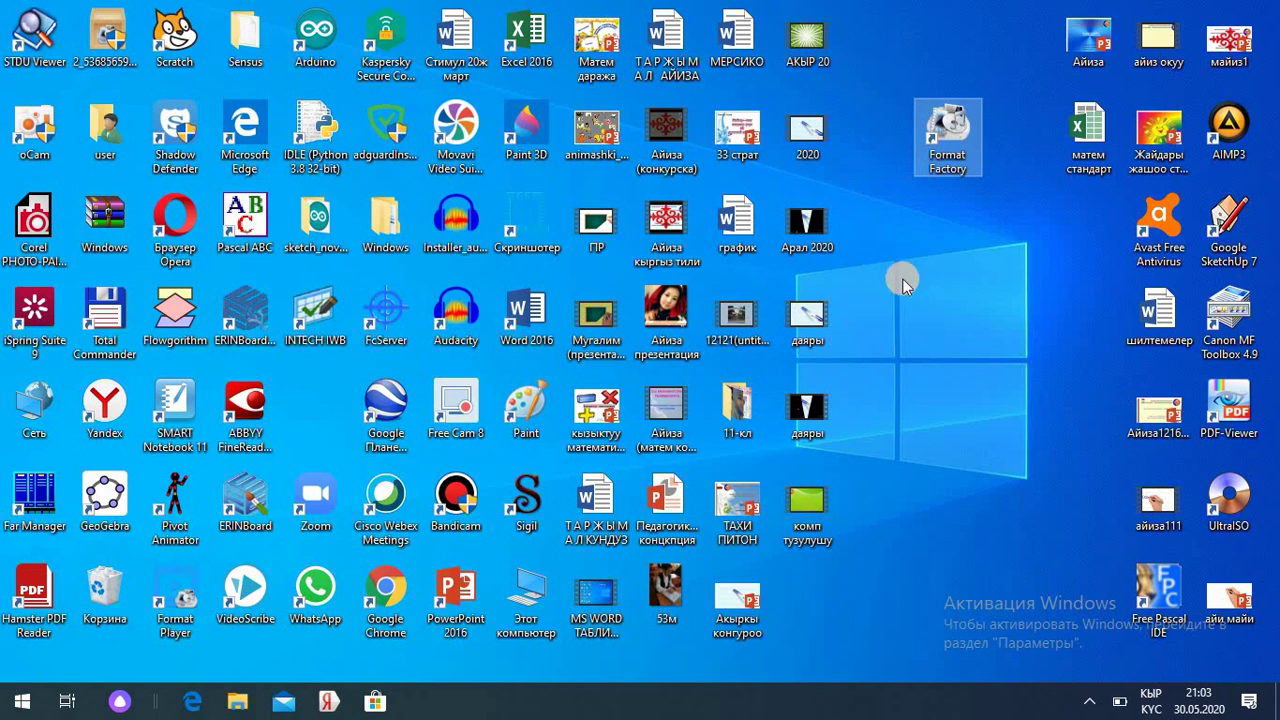
click(952, 164)
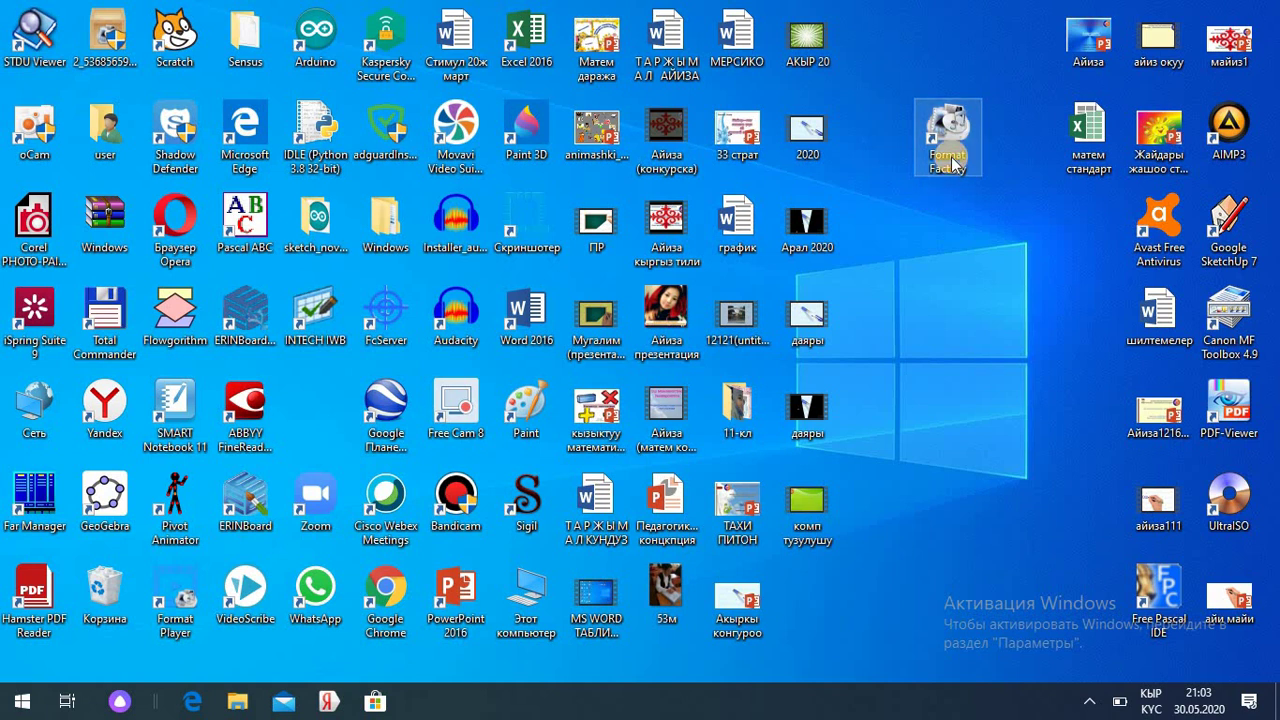
double_click(946, 148)
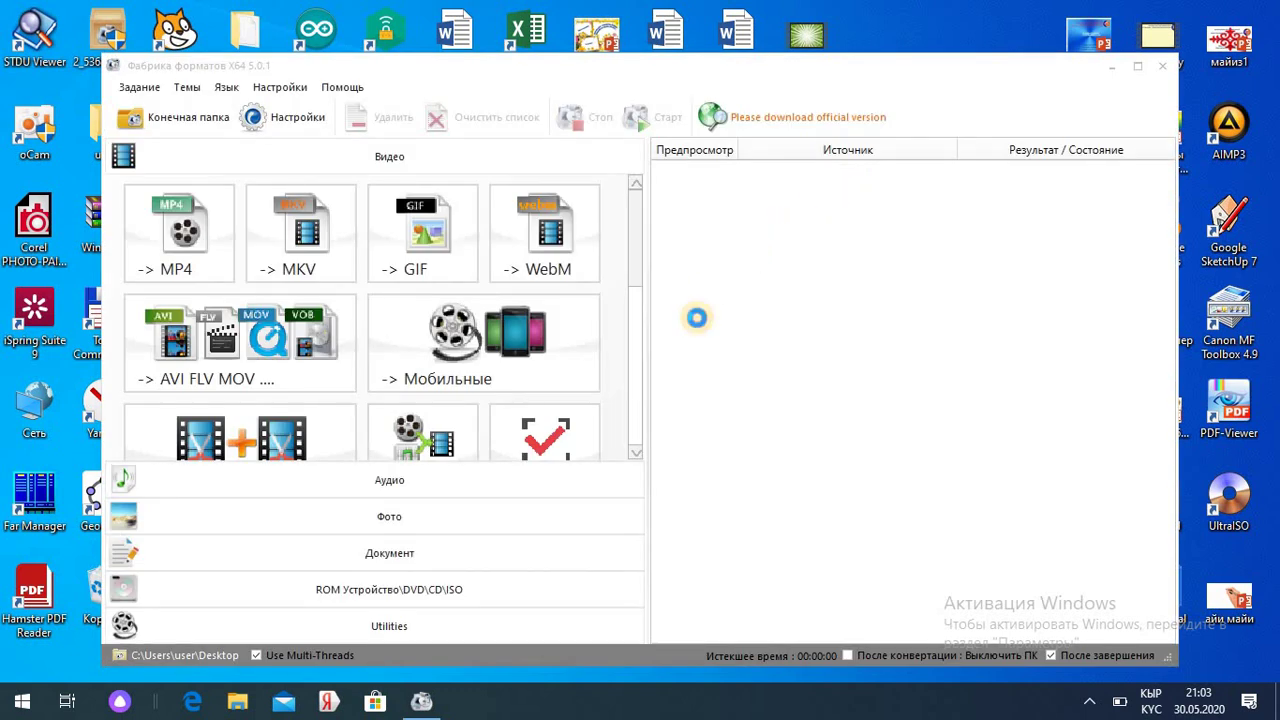
Create an MP4 conversion task with the desktop video комп тузулушу.wmv and add it to the queue
click(183, 234)
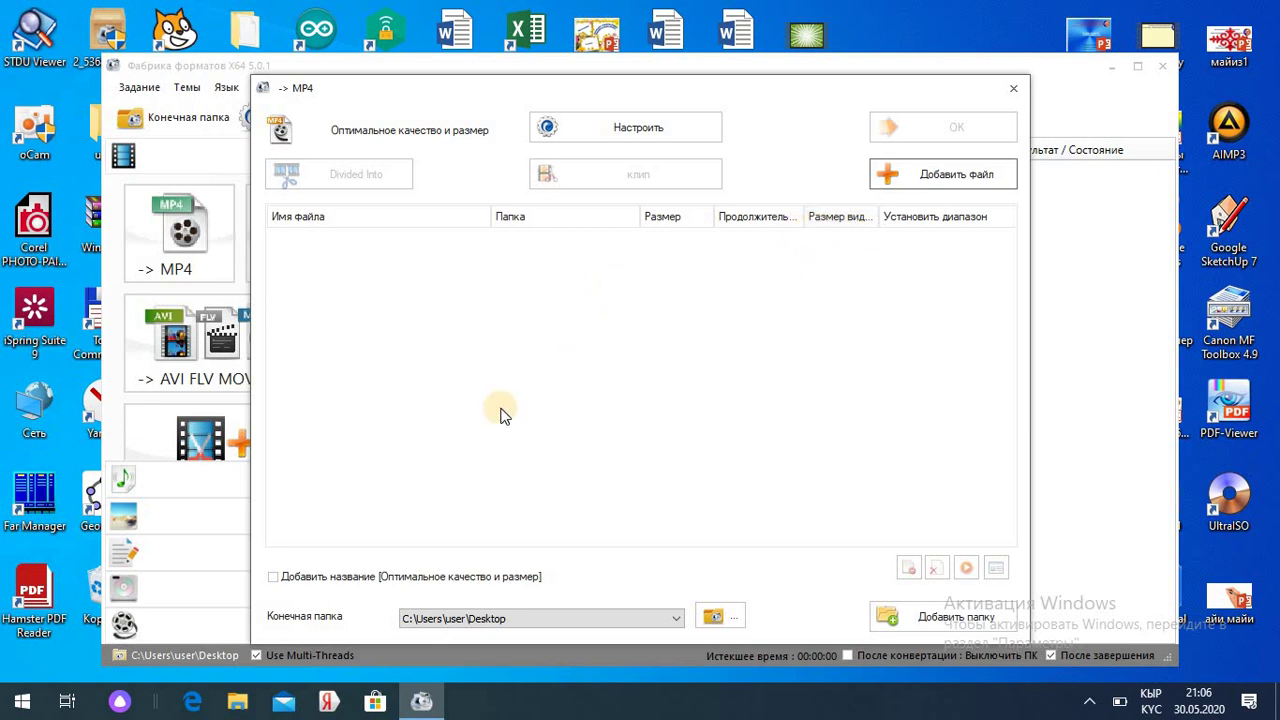
click(23, 703)
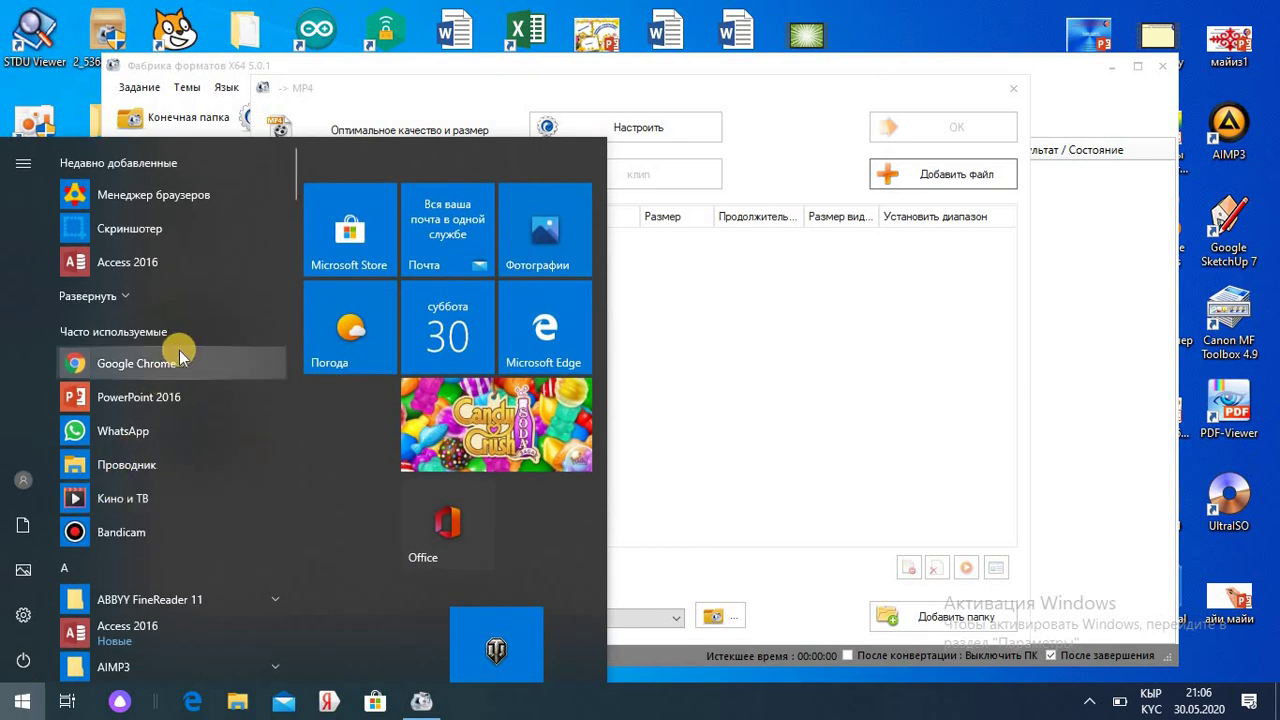
click(142, 464)
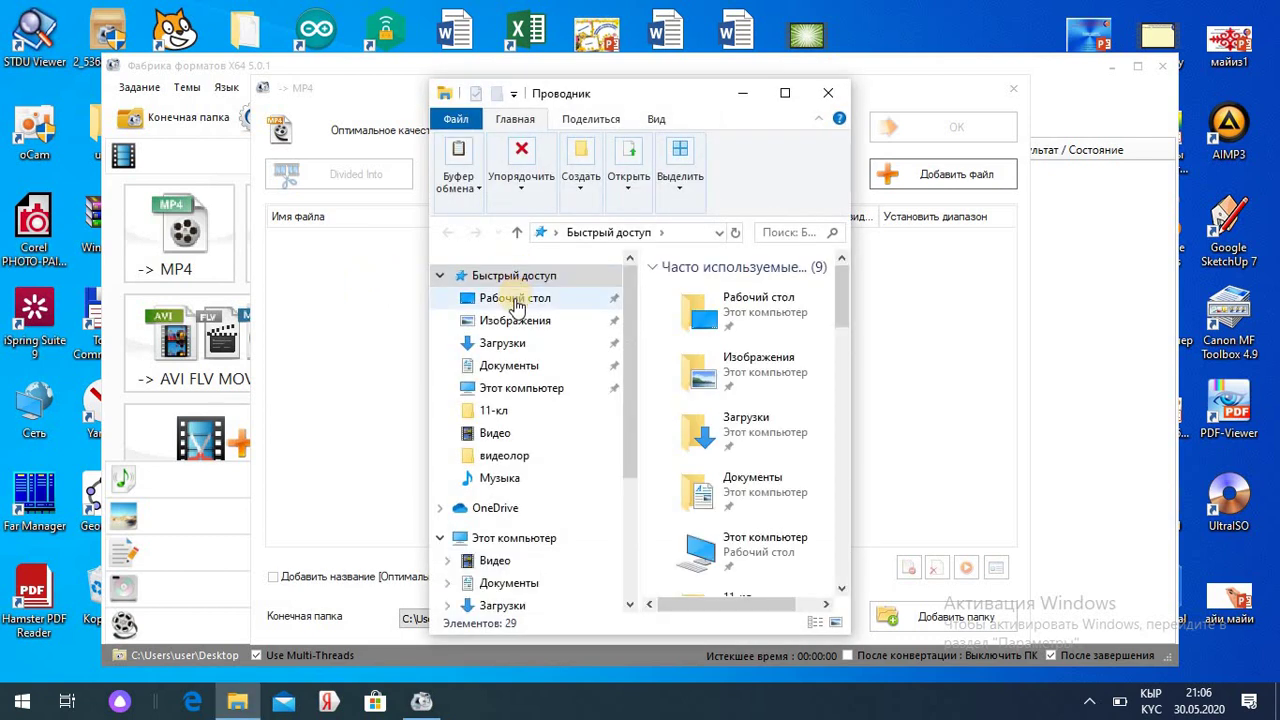
click(515, 300)
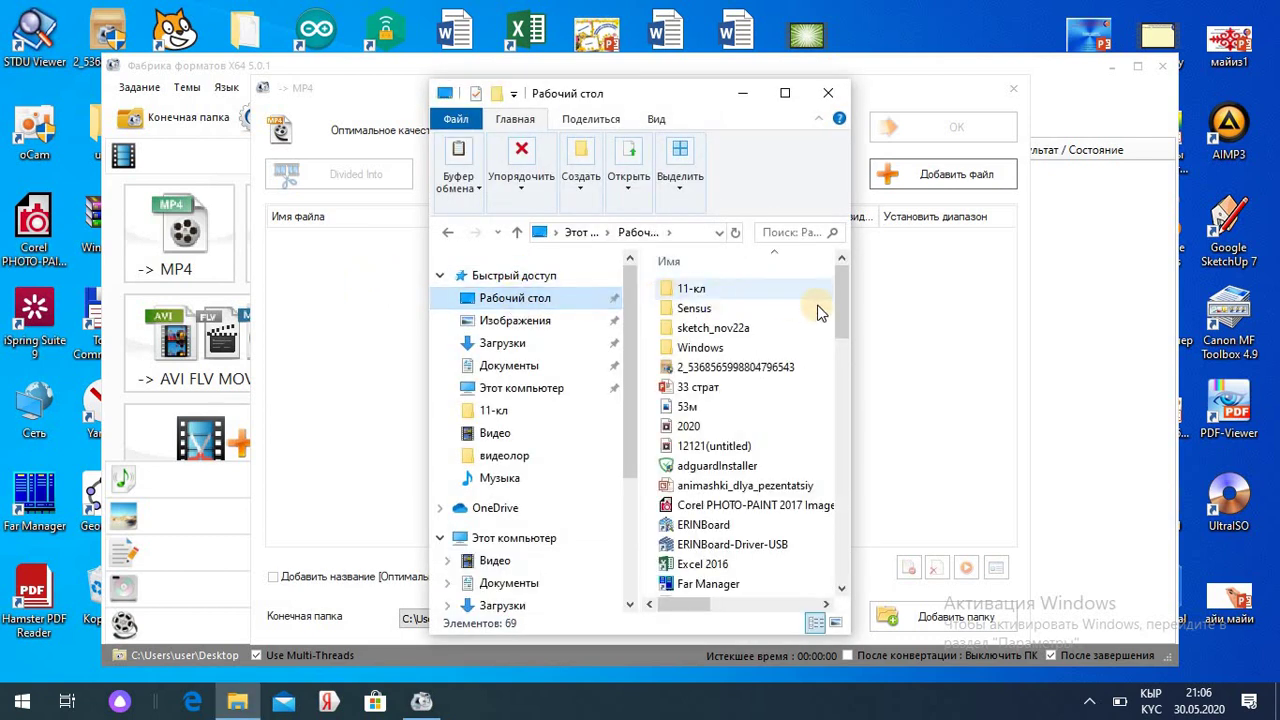
drag(842, 305, 857, 502)
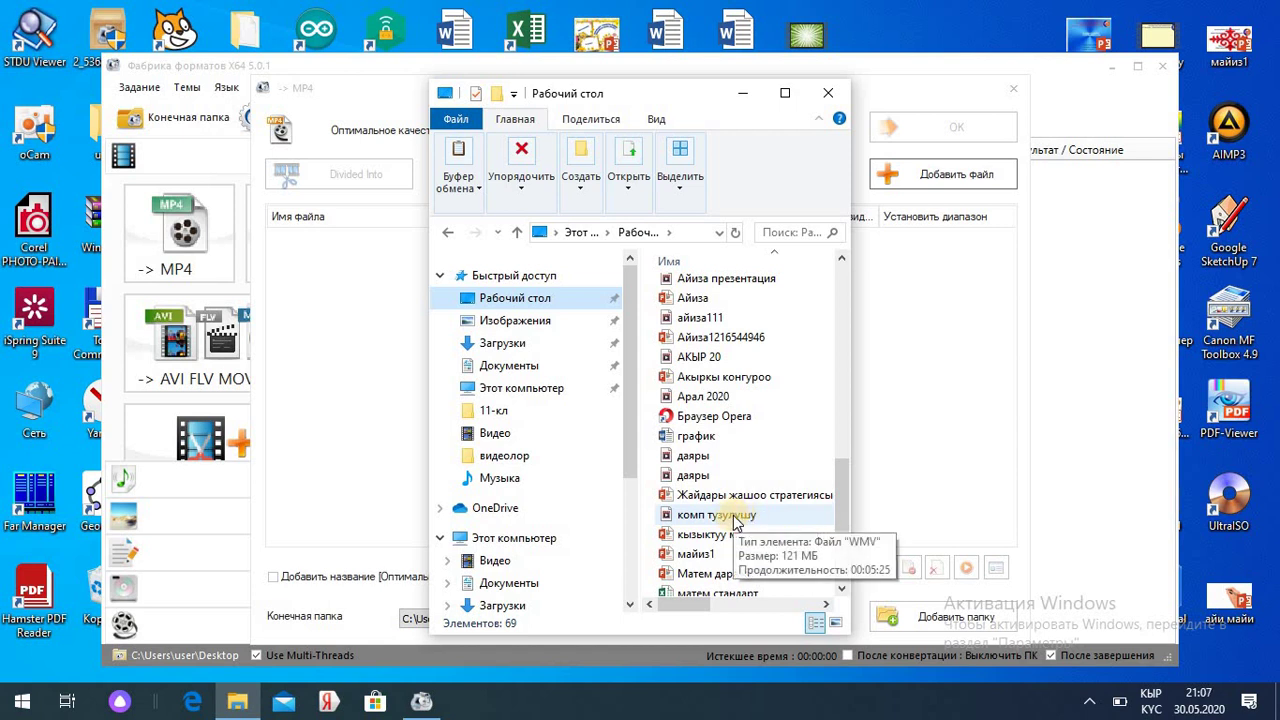
drag(735, 518, 281, 246)
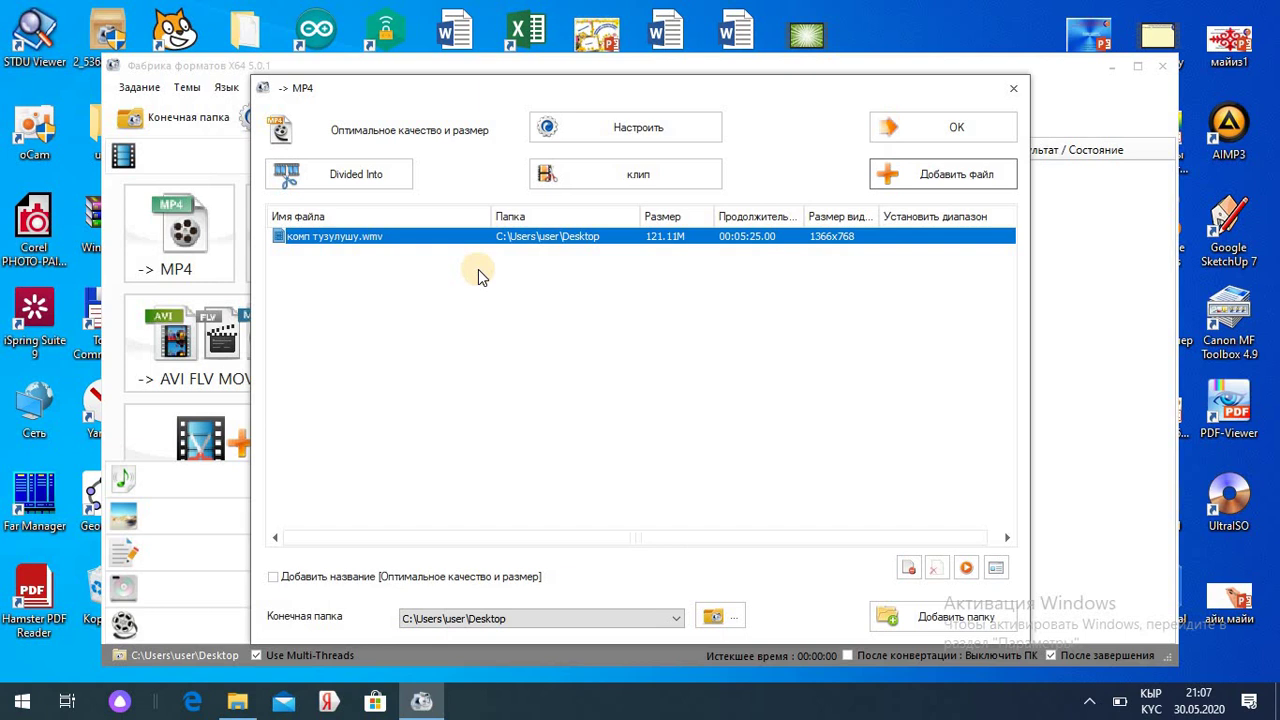
click(973, 130)
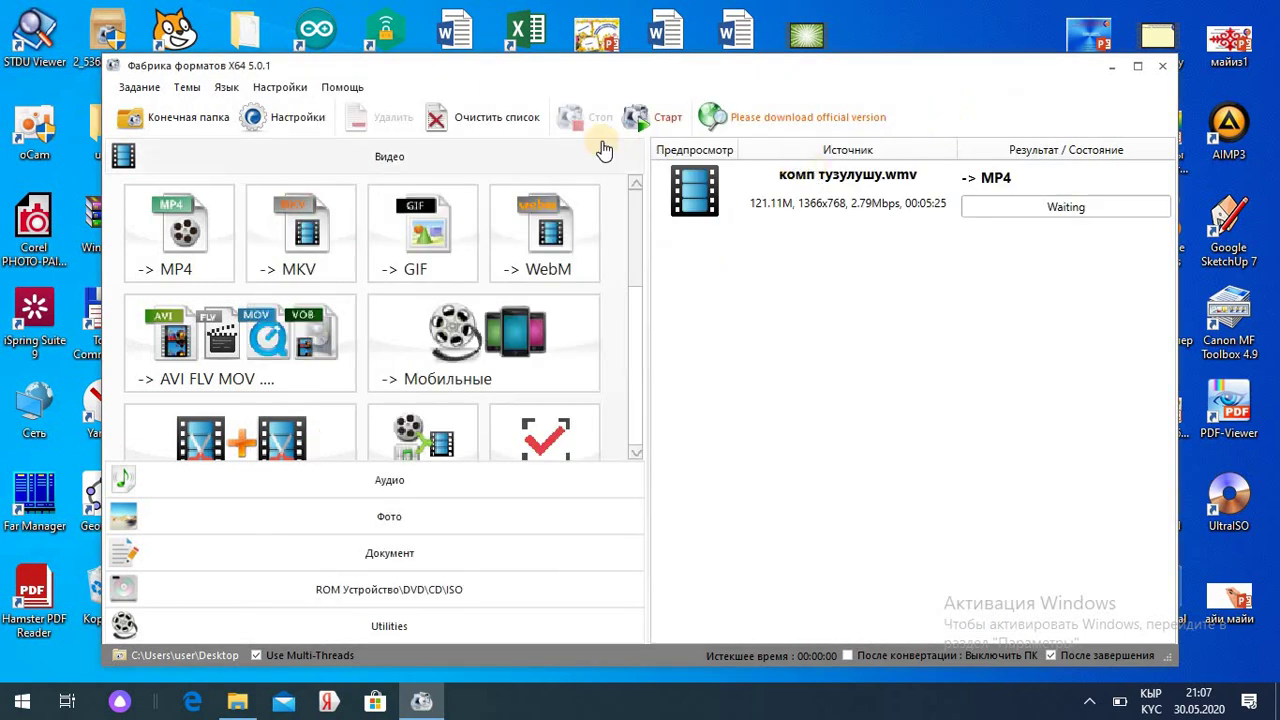
Change the output folder in the program settings to the computer's Видео folder (C:\Users\user\Videos) and apply the change
click(290, 121)
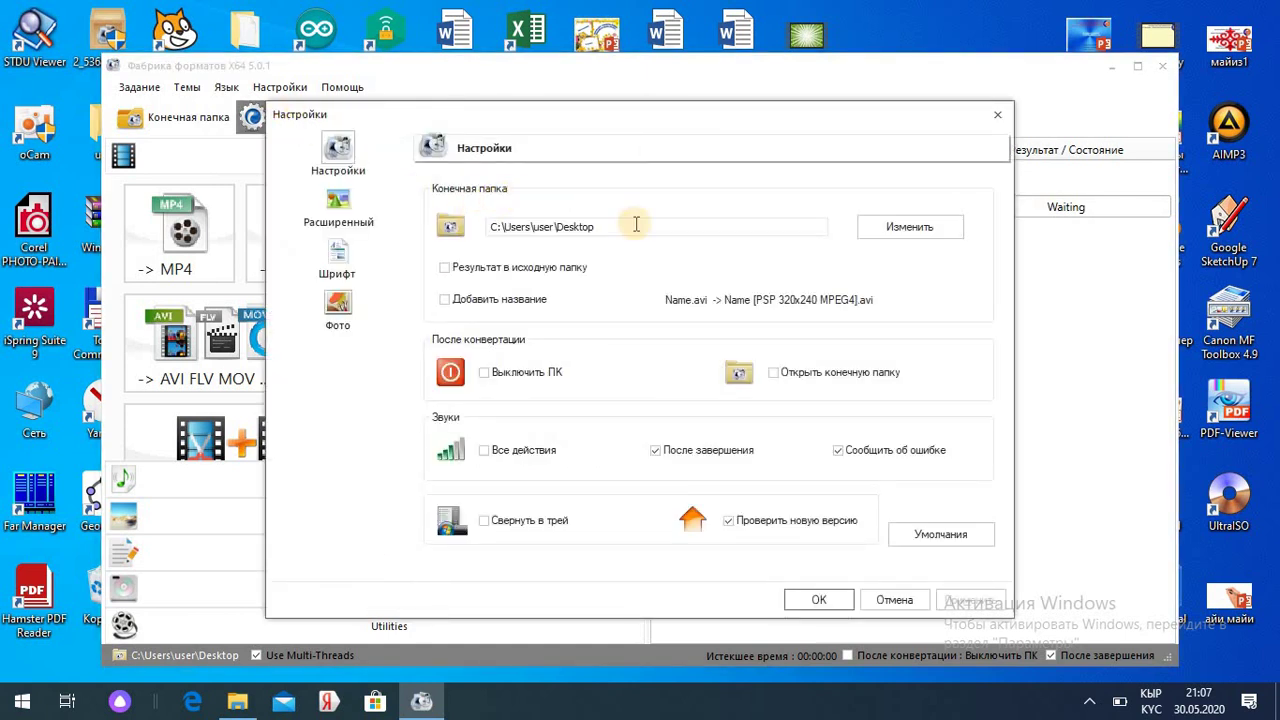
click(928, 233)
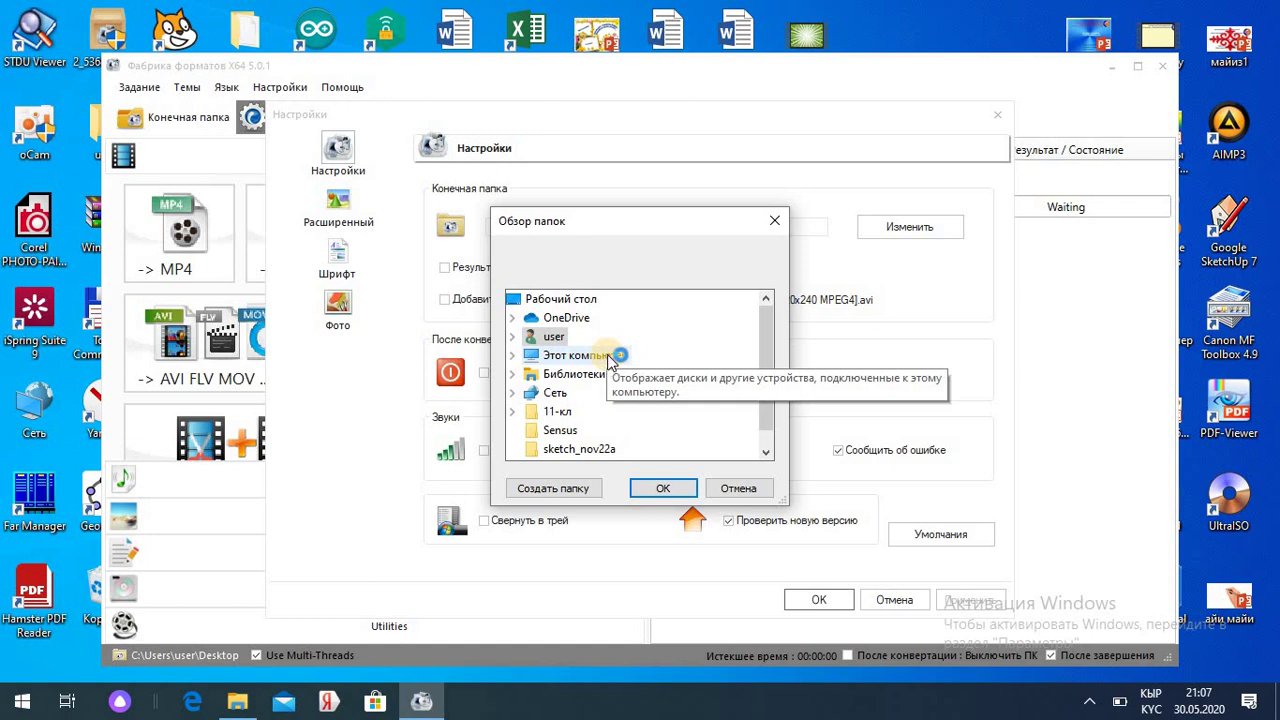
double_click(610, 356)
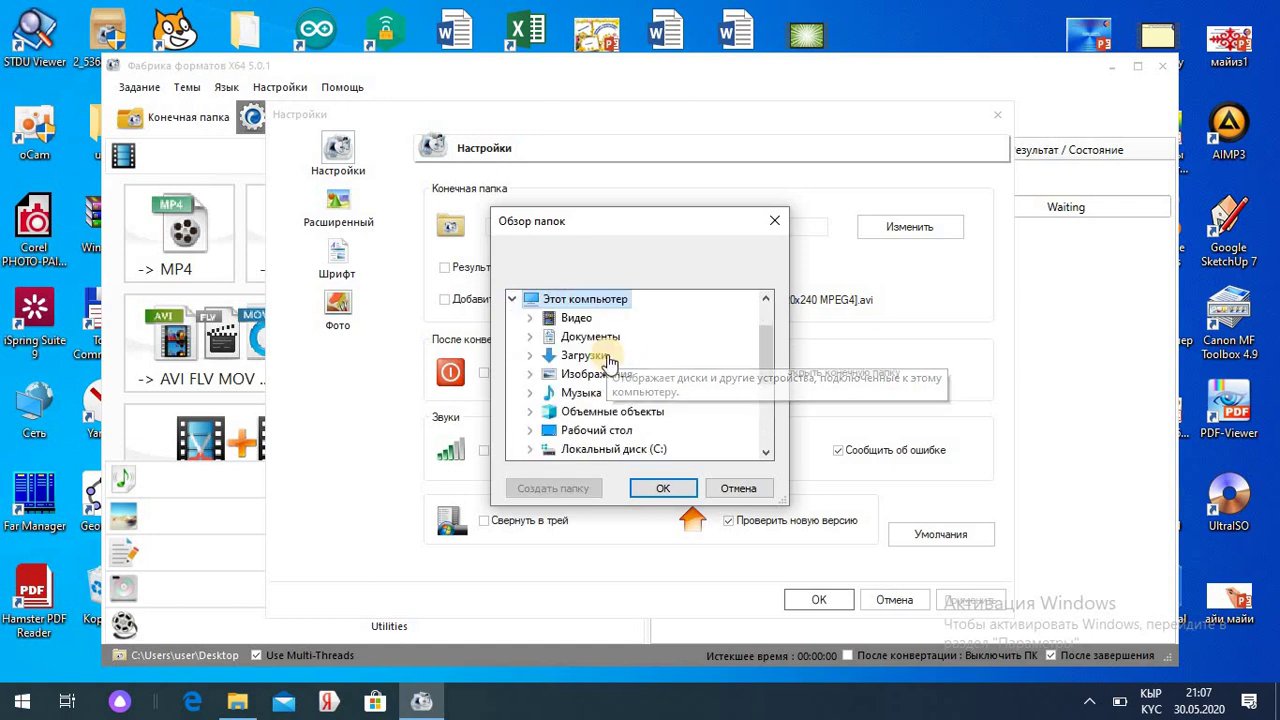
double_click(580, 318)
click(667, 490)
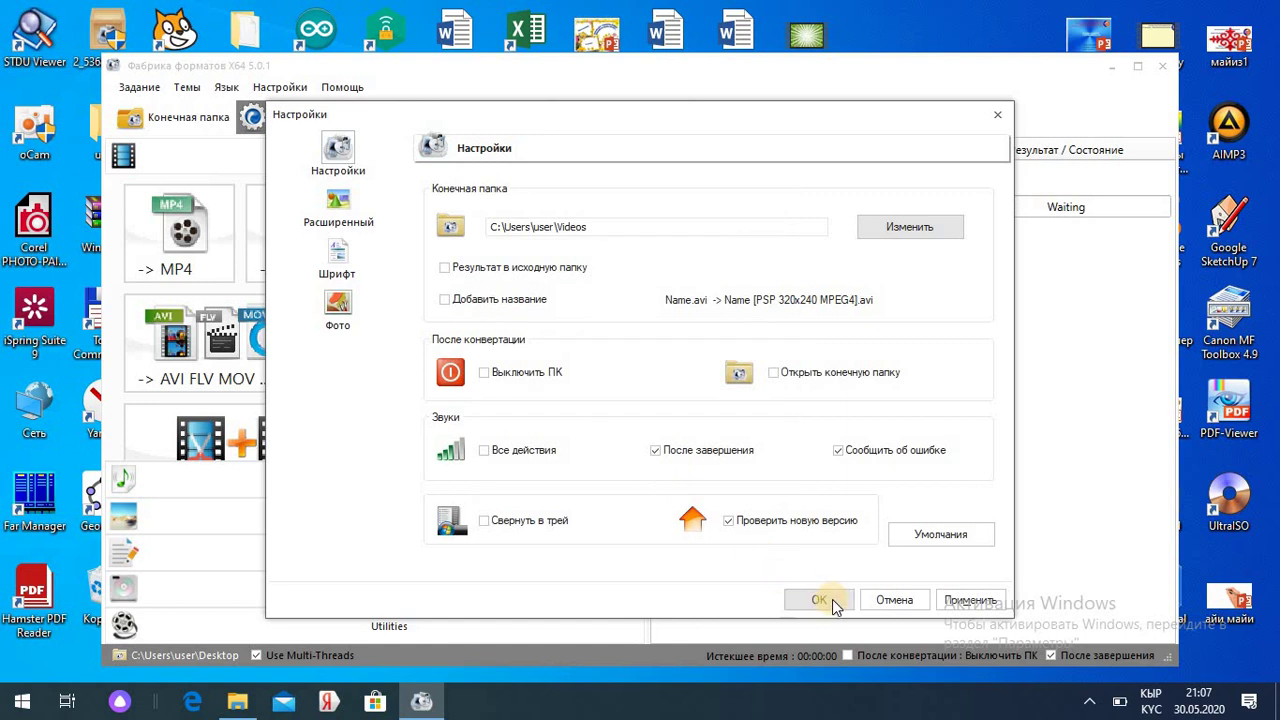
click(965, 600)
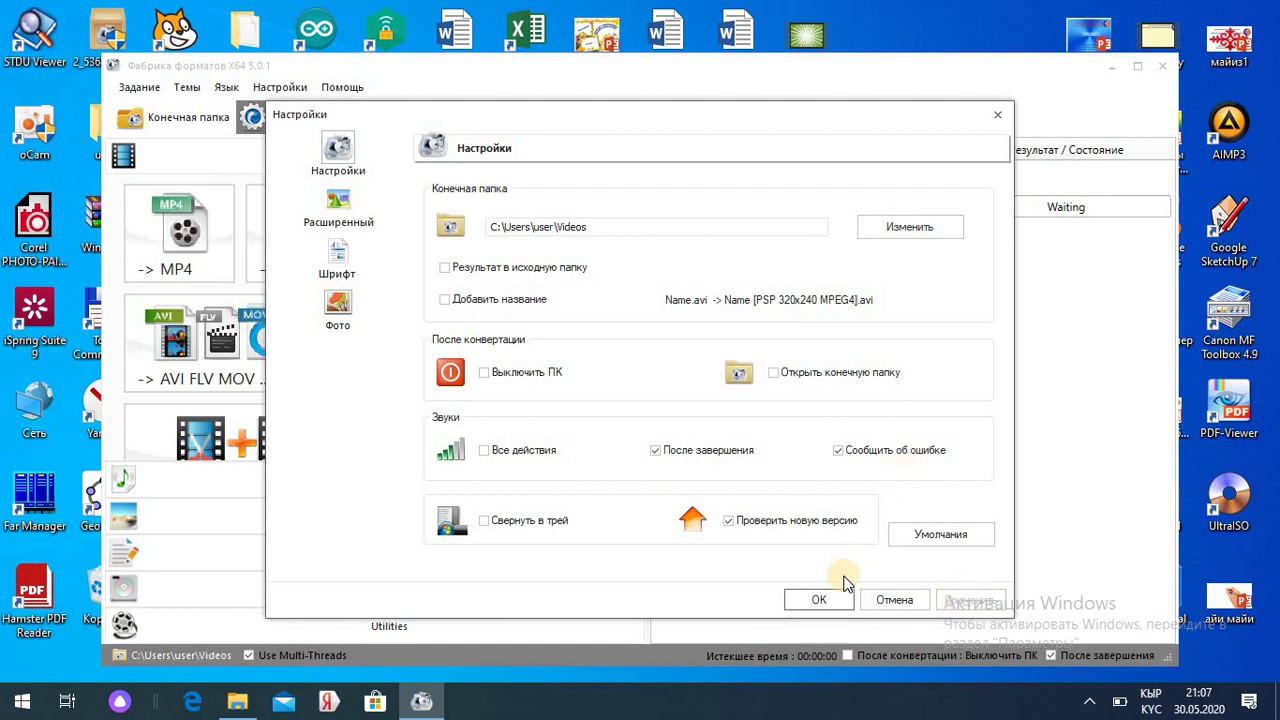
click(822, 600)
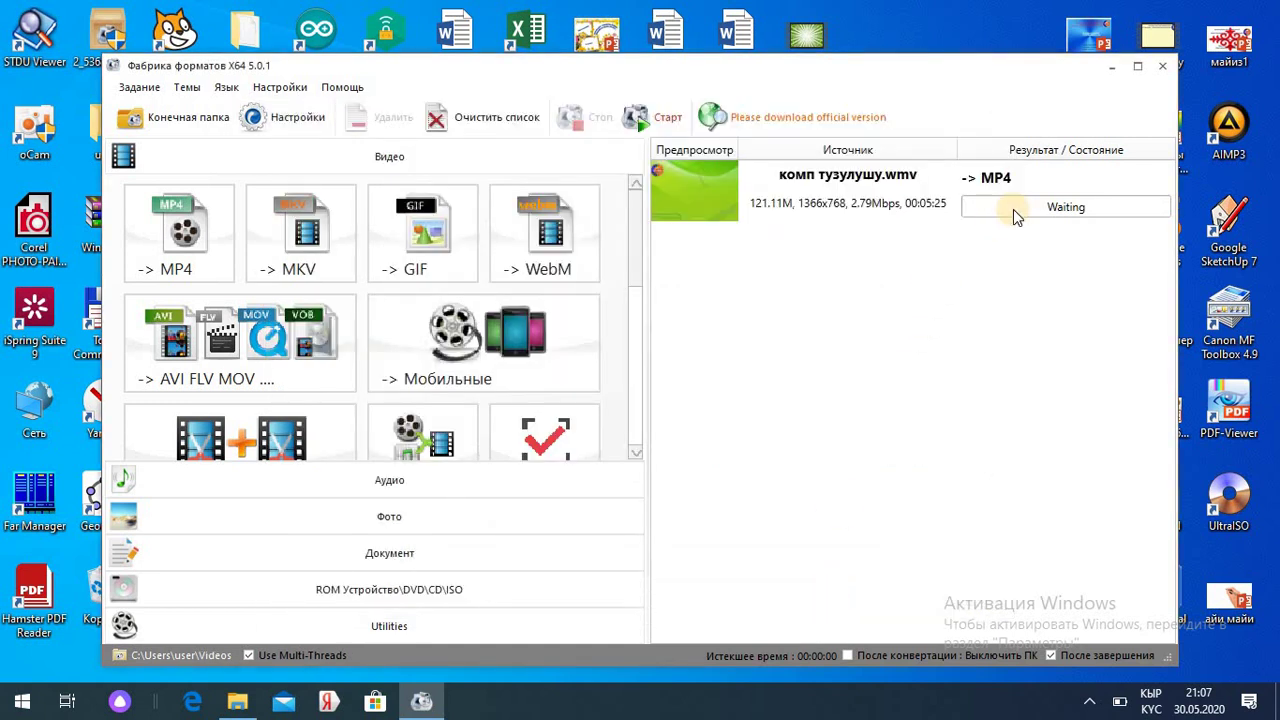
Start the conversion of комп тузулушу.wmv to MP4
click(652, 119)
click(643, 124)
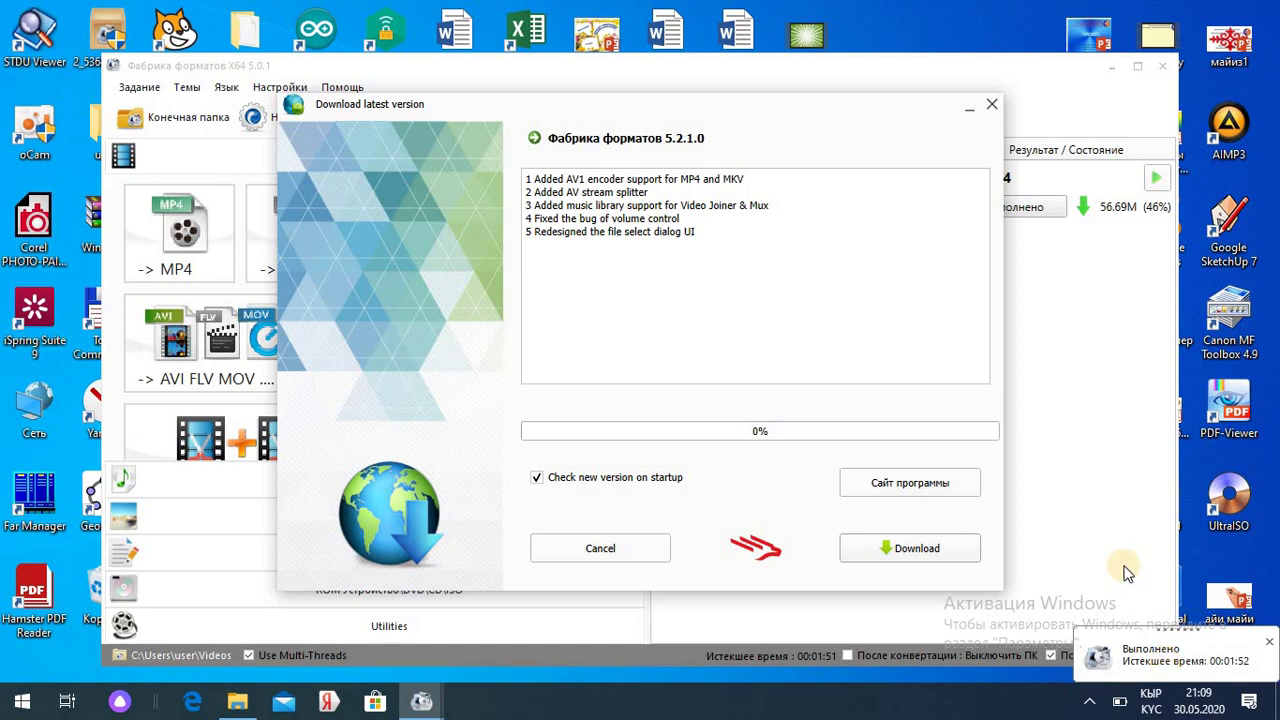
Dismiss the update offer to play the converted комп тузулушу.mp4 from its finished task, and close the converter and file explorer windows
click(990, 108)
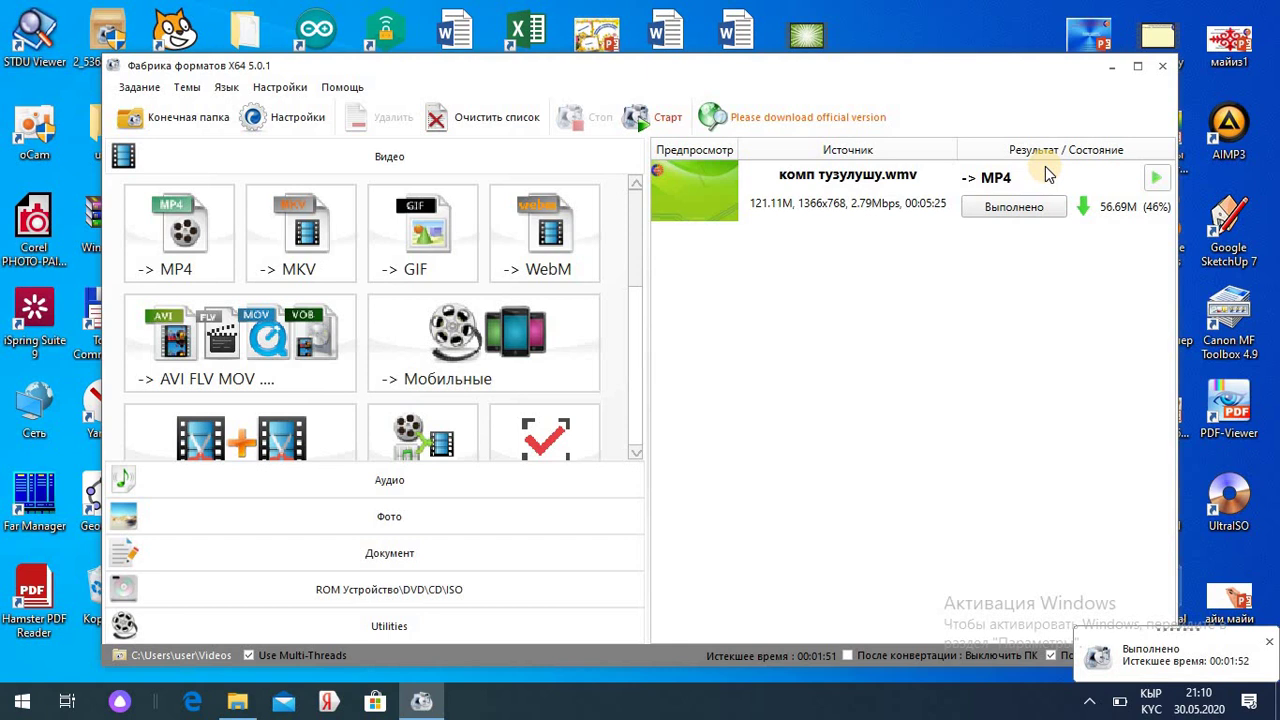
click(1158, 184)
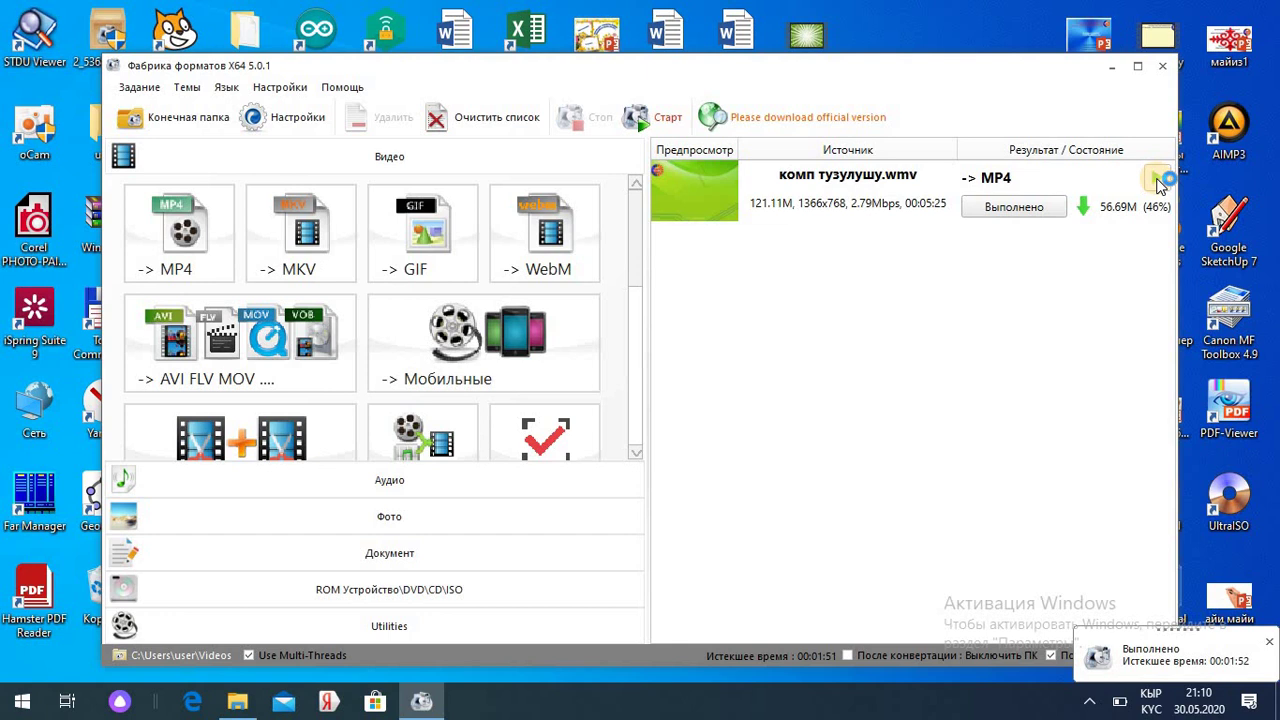
click(1164, 67)
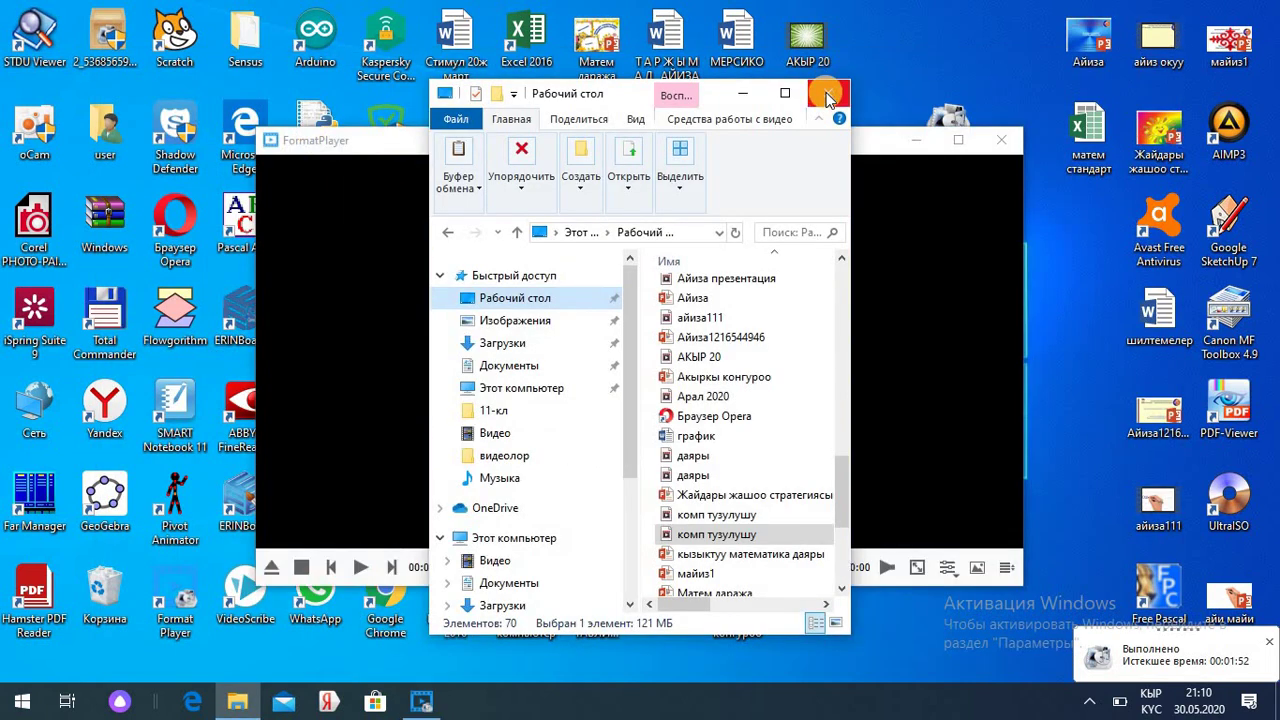
click(826, 95)
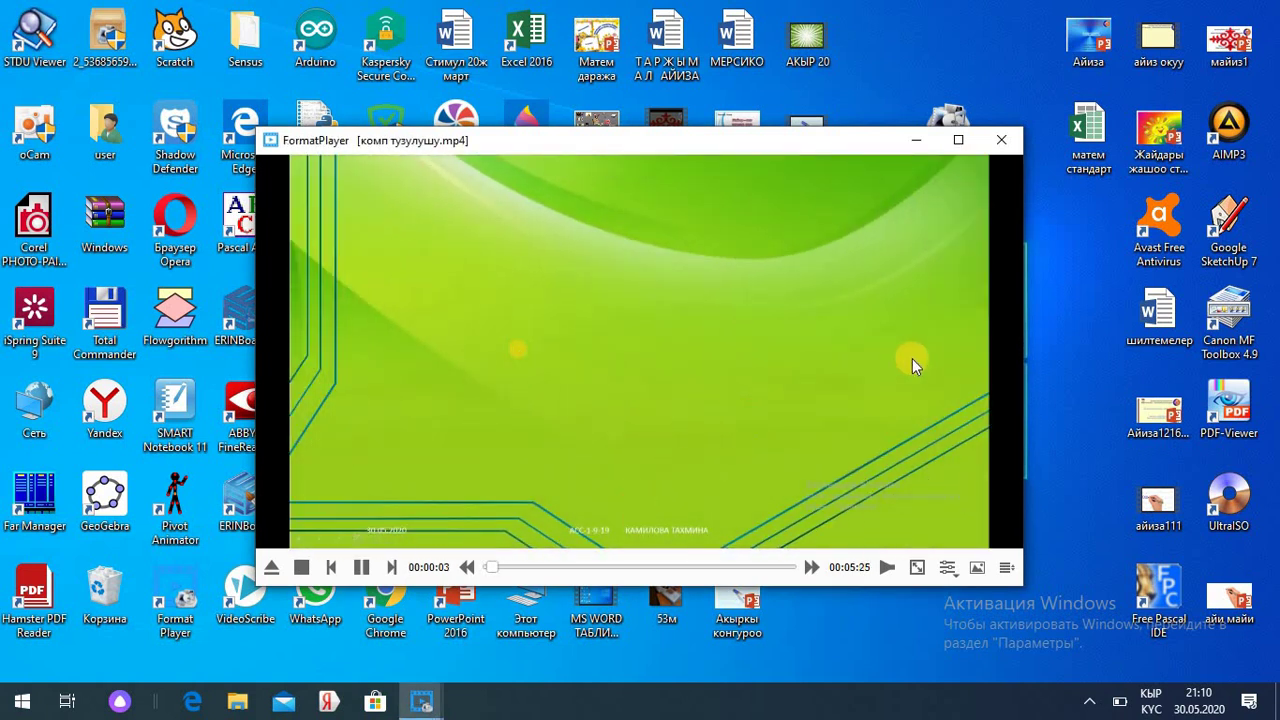
Check playback of the converted video by pausing and resuming it, and close the player
click(362, 570)
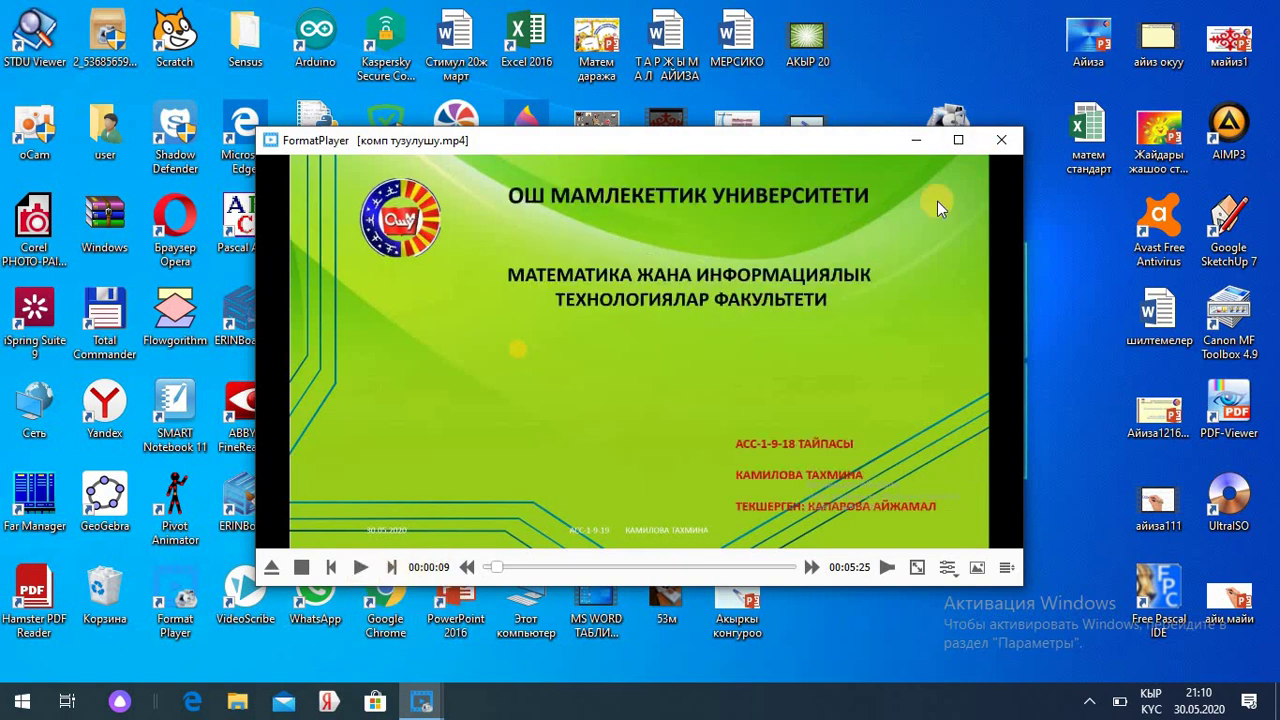
key(space)
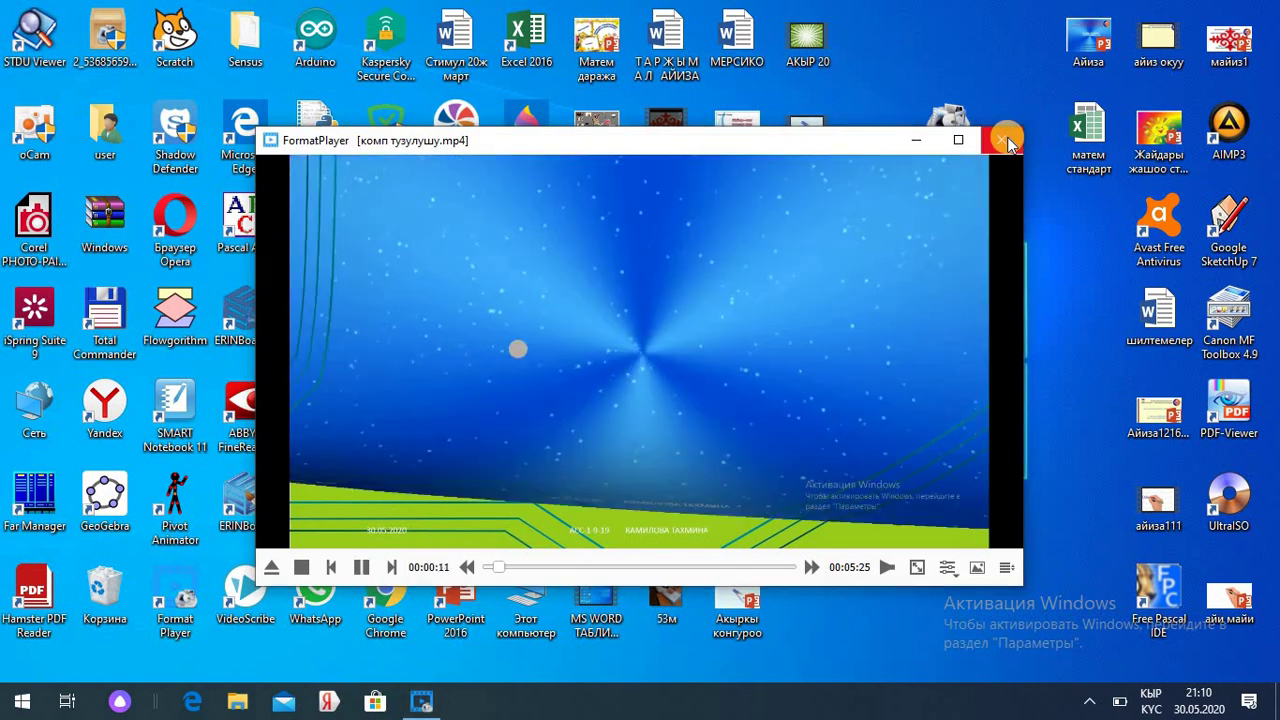
click(1005, 141)
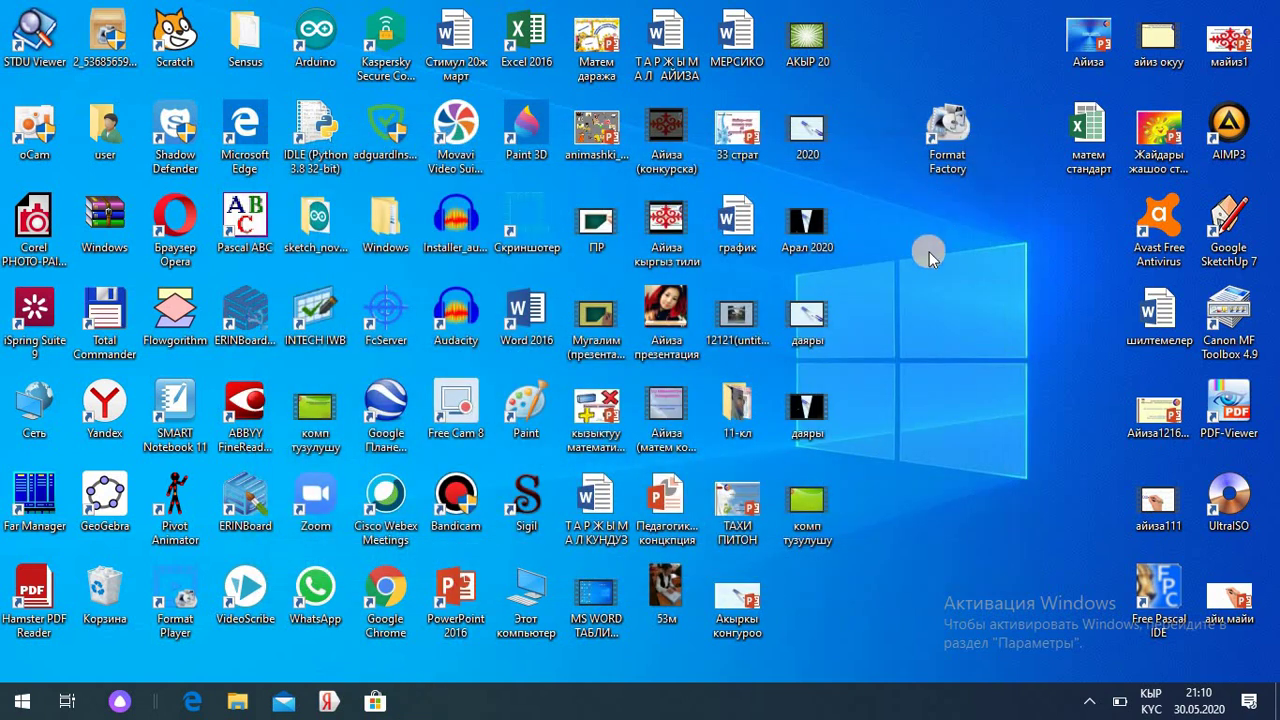